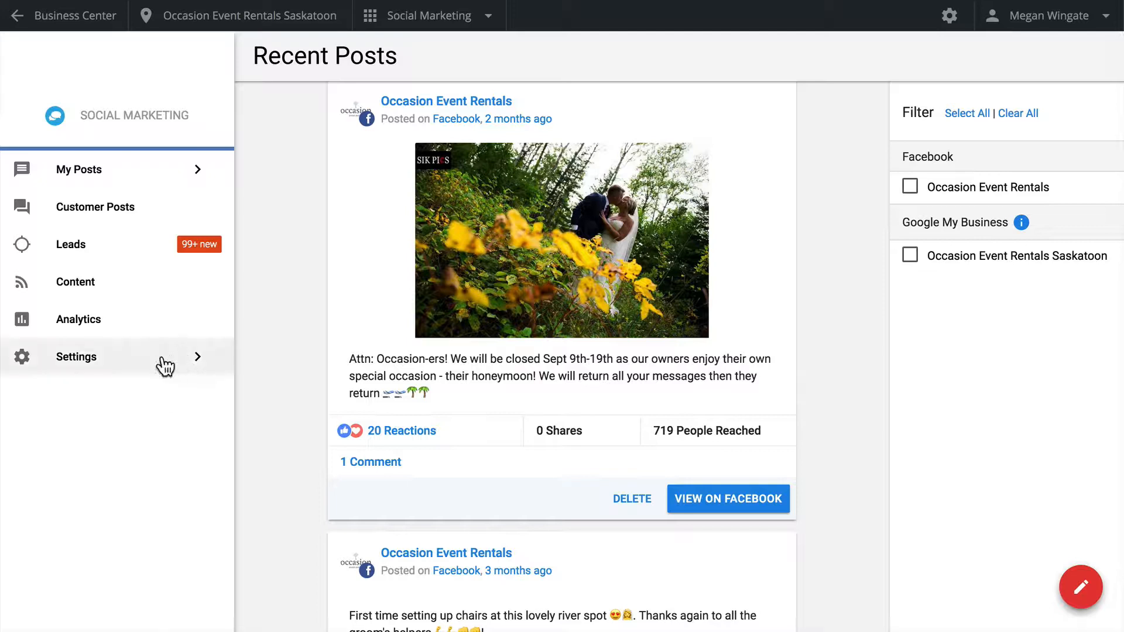
- Connect a Twitter account in the account connection settings and authorize the Social Reputation app to use it
left_click(140, 366)
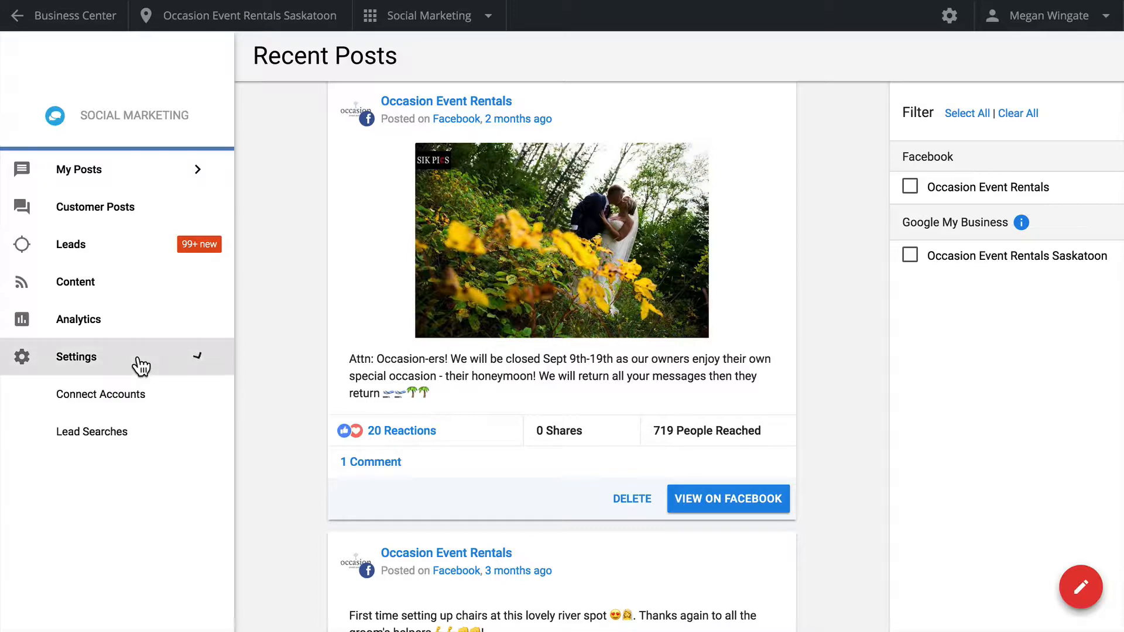
left_click(154, 400)
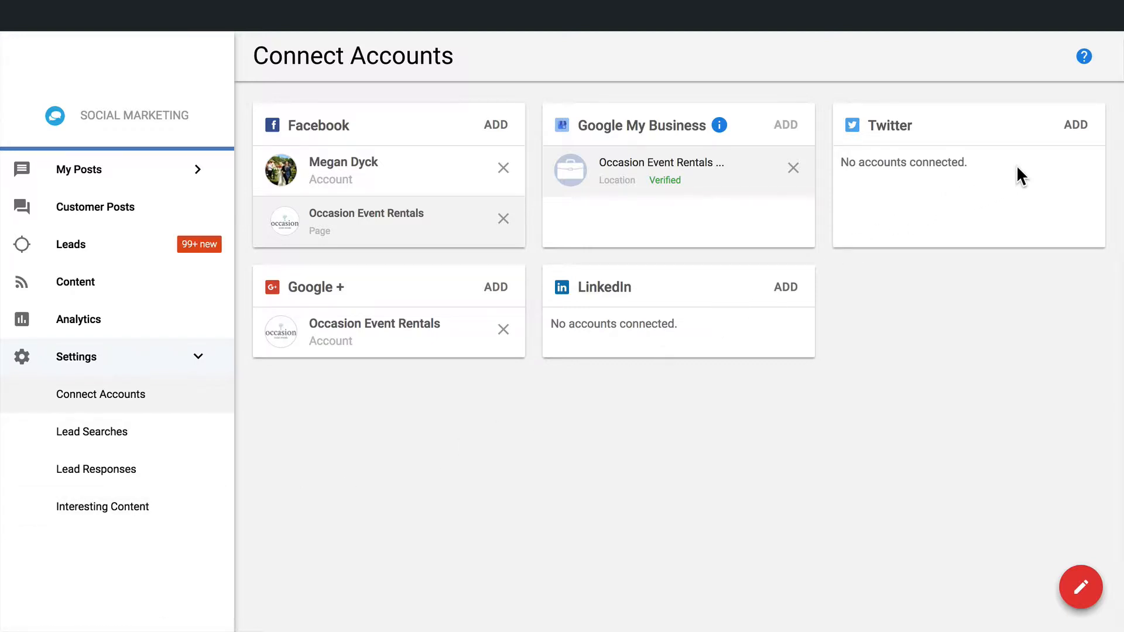
left_click(1074, 133)
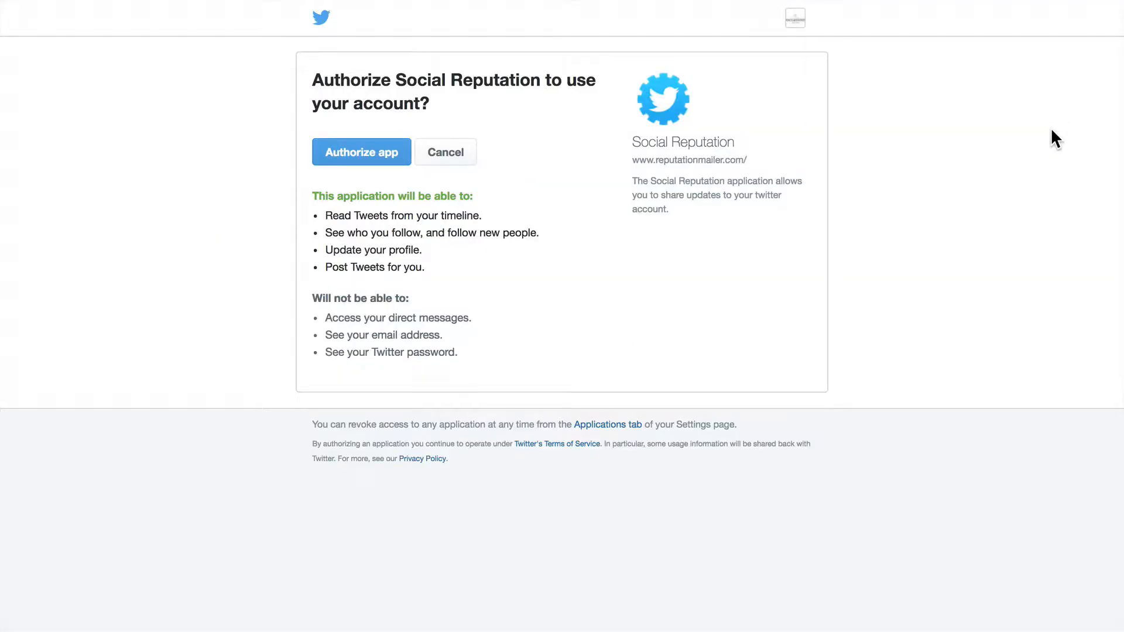
left_click(375, 161)
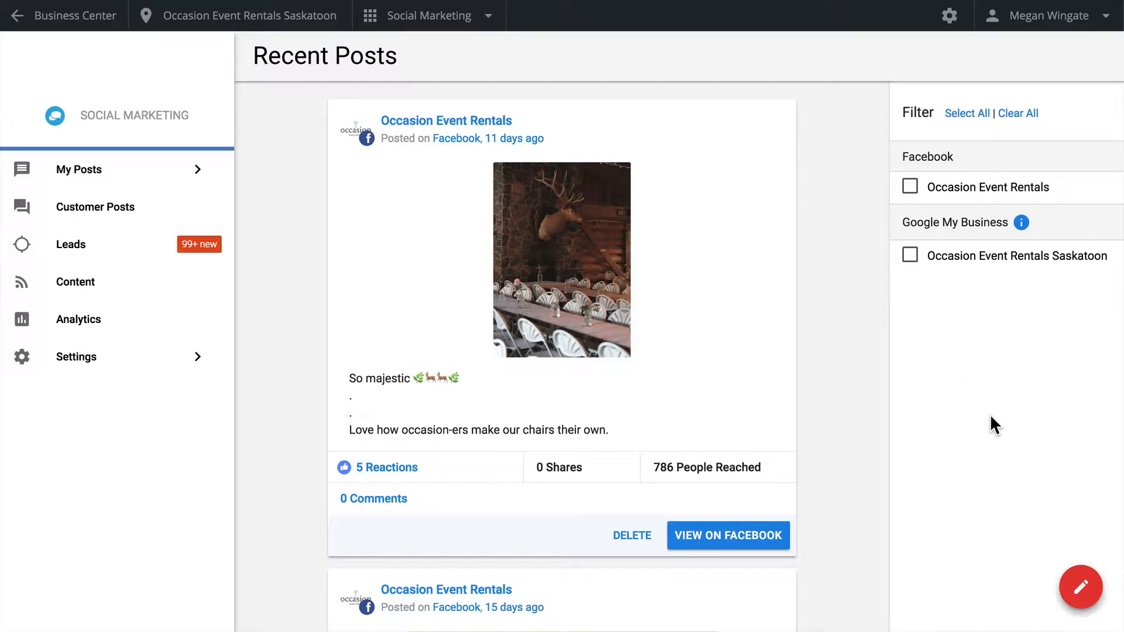
- Start a new post, remove the Google My Business account Occasion Event Rentals Saskatoon from its destinations and add it back
left_click(1065, 571)
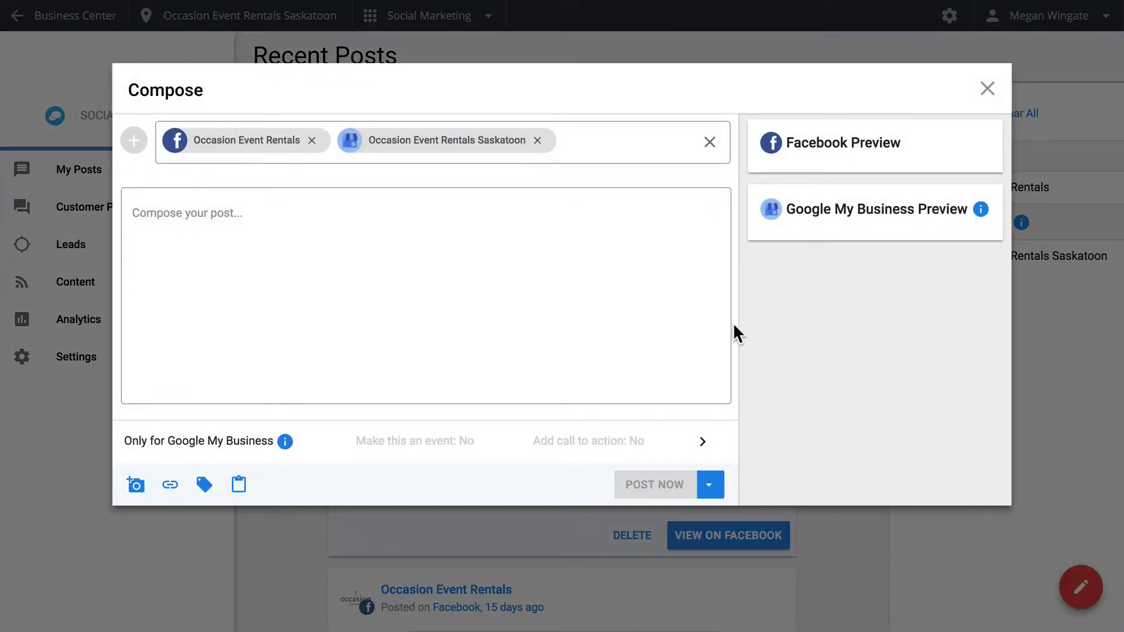
left_click(537, 141)
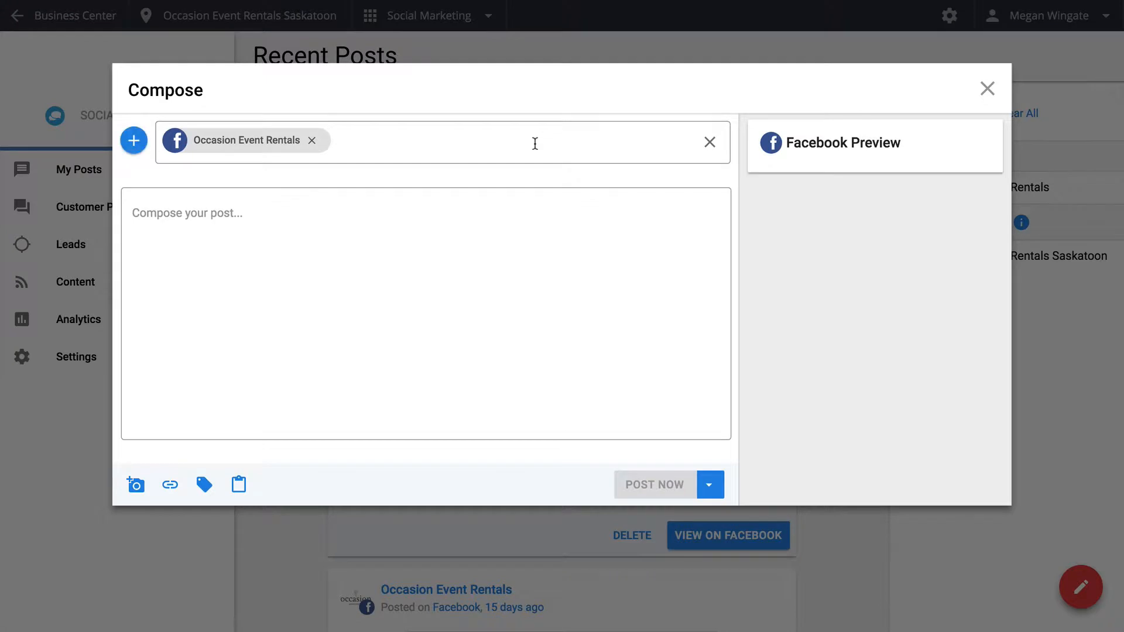
left_click(133, 140)
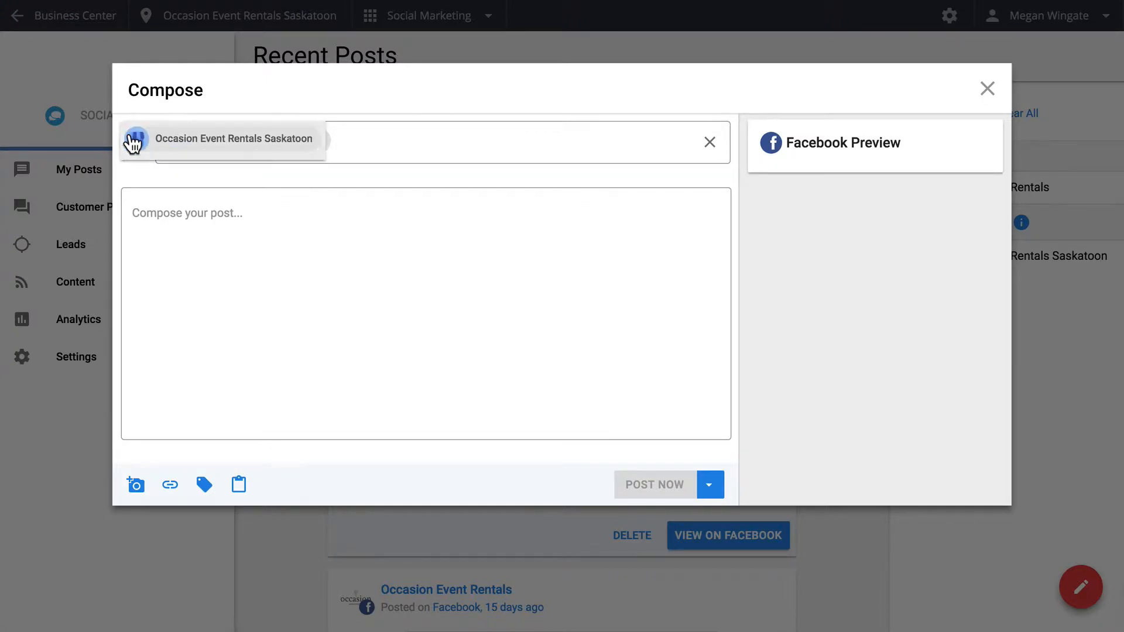
left_click(176, 148)
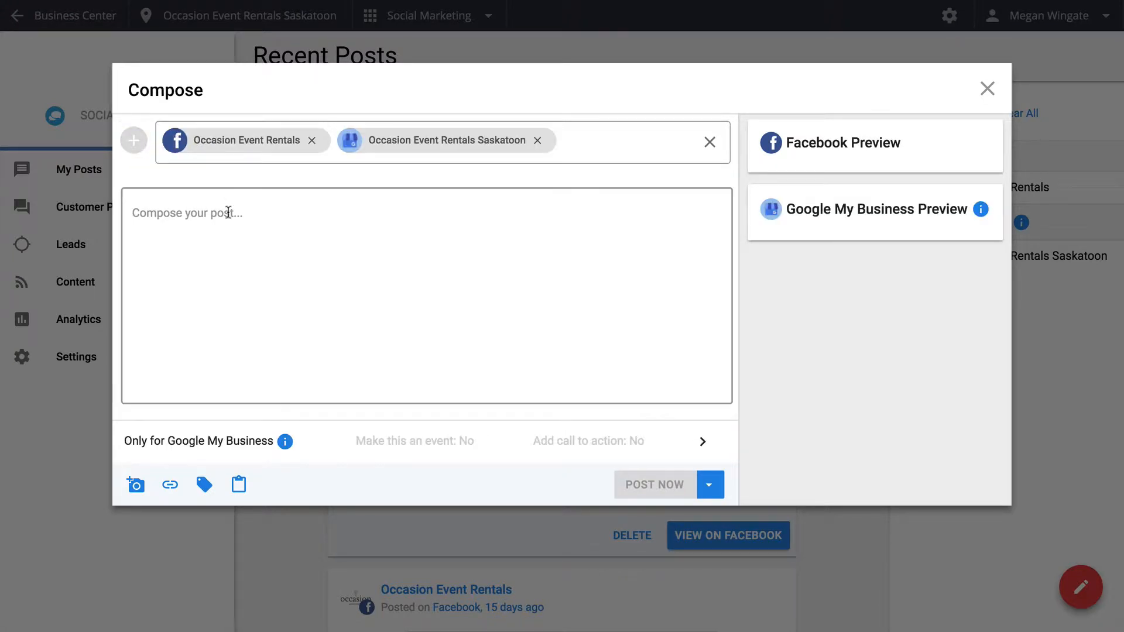
- Write the post text about every occasion being special with 10% off winter rentals this week only, and attach Wedding event.jpg from the Desktop
left_click(228, 212)
type("There is no event too big or too small— to us, every occasion is a special one. This week only, 10% off to any of our occasion-ers looking for winter rentals!")
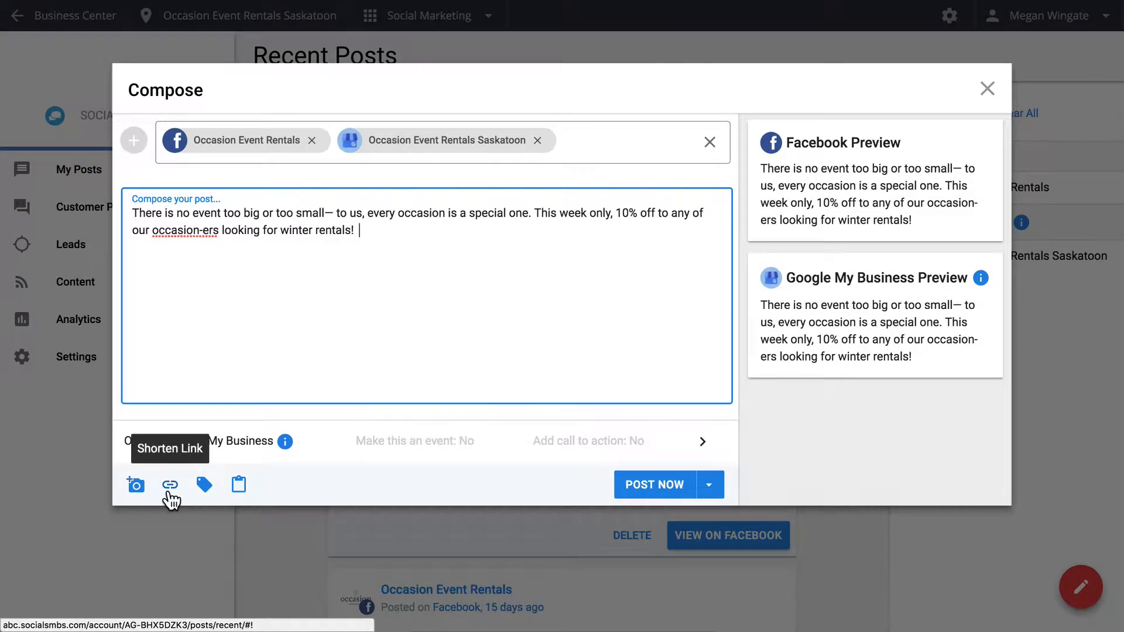
left_click(136, 486)
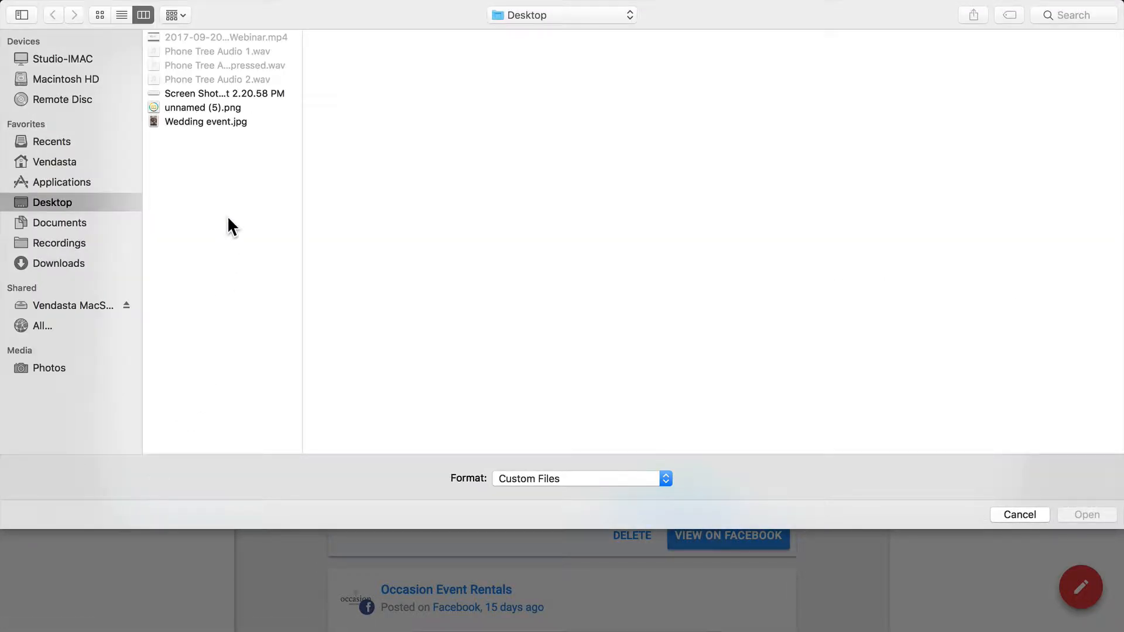
left_click(230, 122)
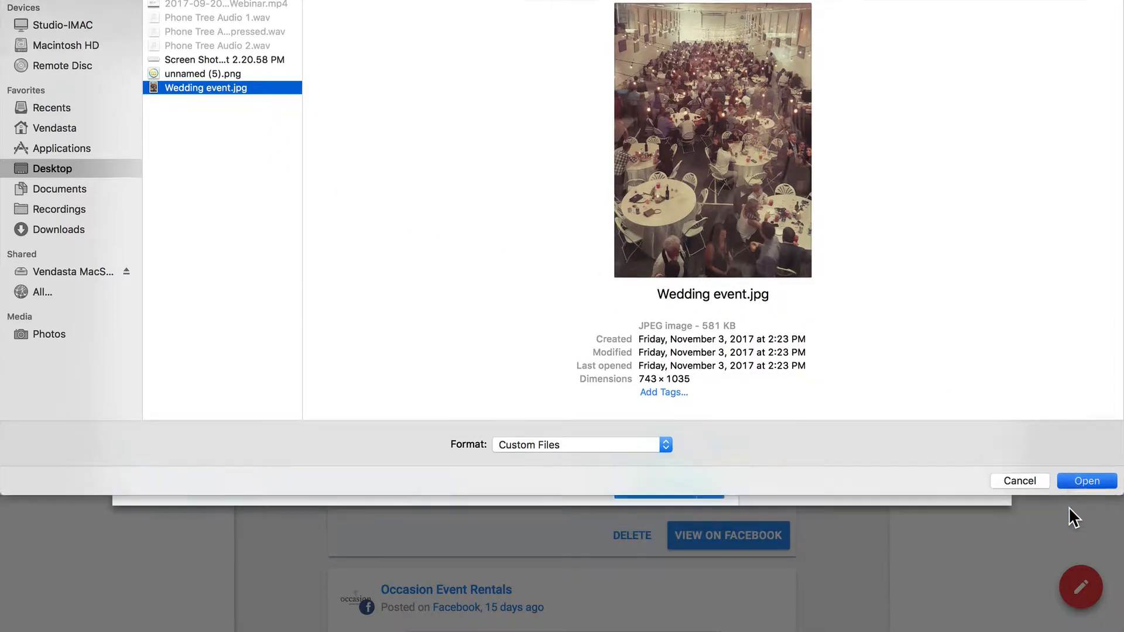
left_click(1069, 507)
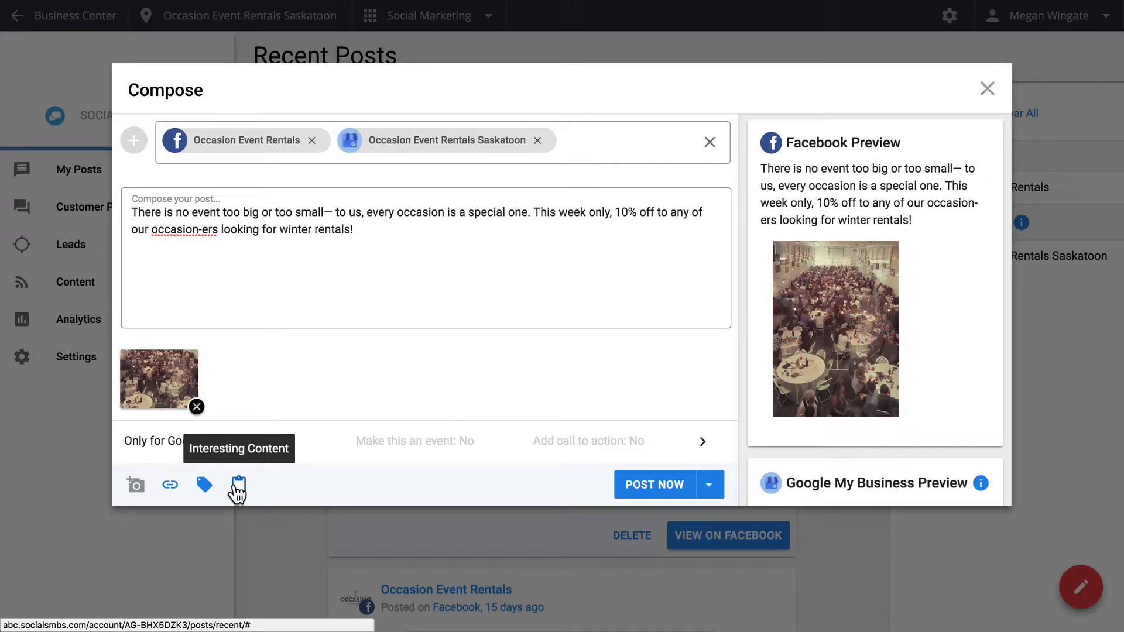
- View the Interesting Content and Coupons options for the post, closing each without inserting anything
left_click(236, 483)
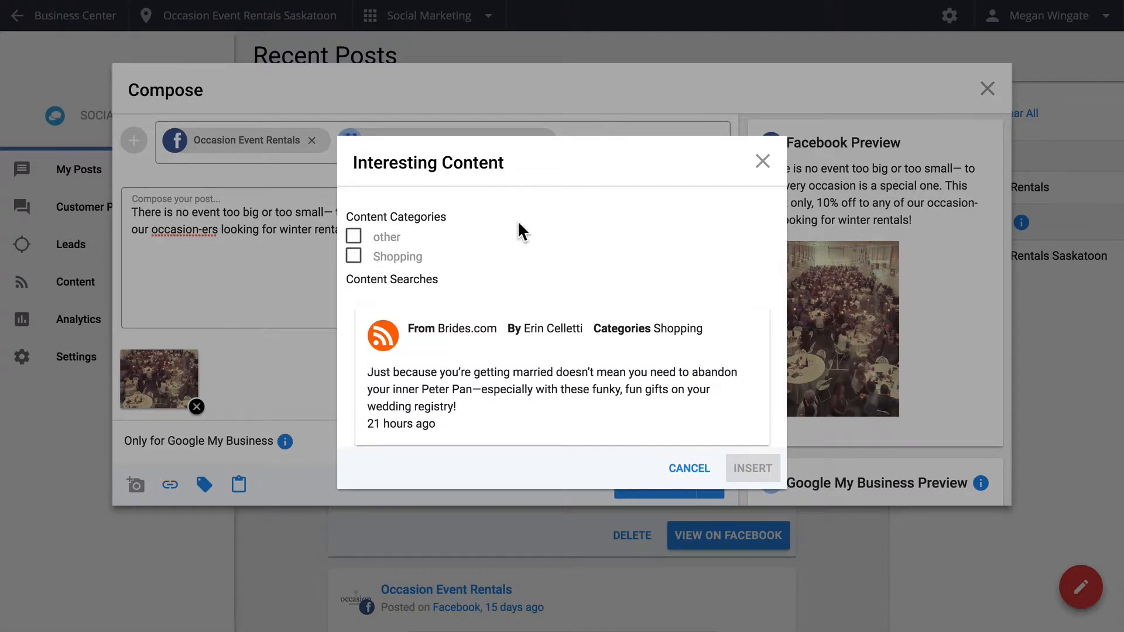
left_click(761, 162)
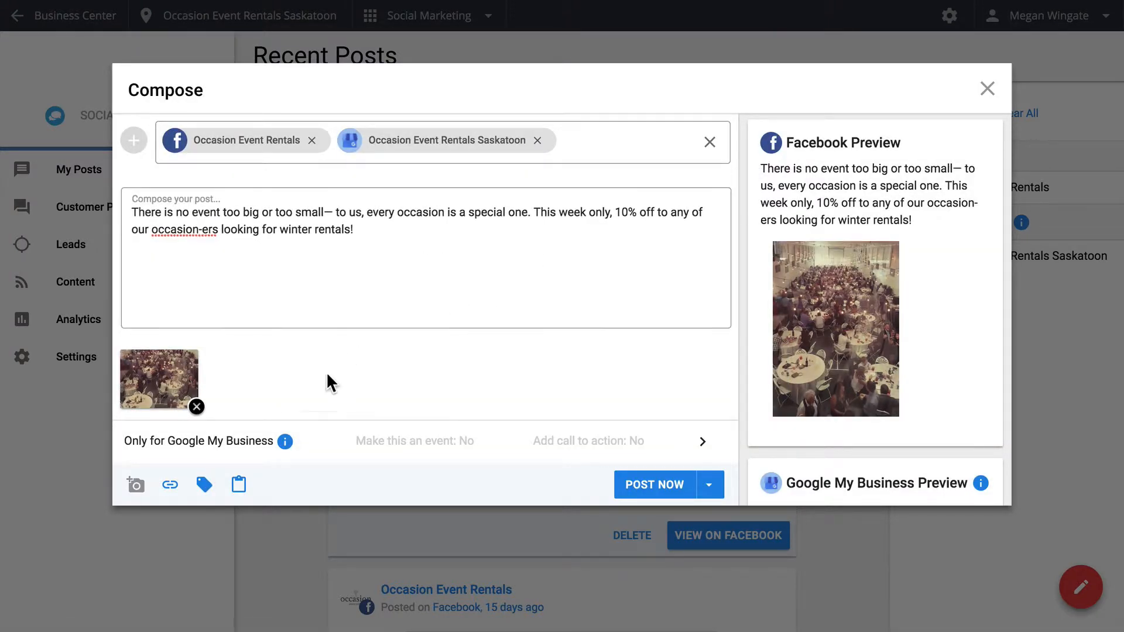
left_click(202, 485)
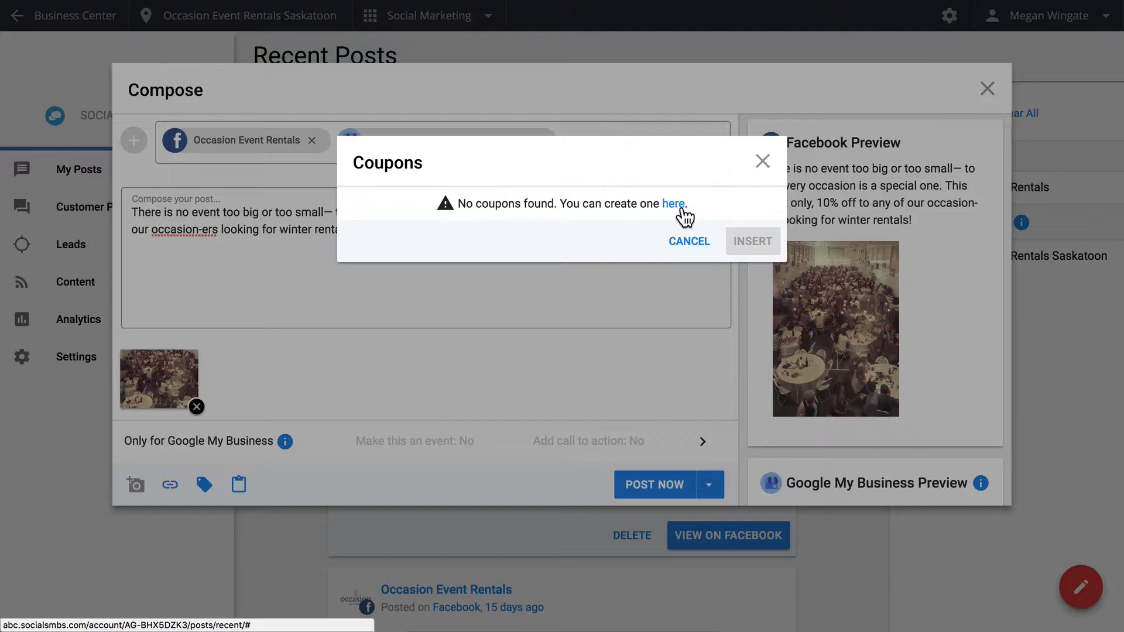
left_click(761, 162)
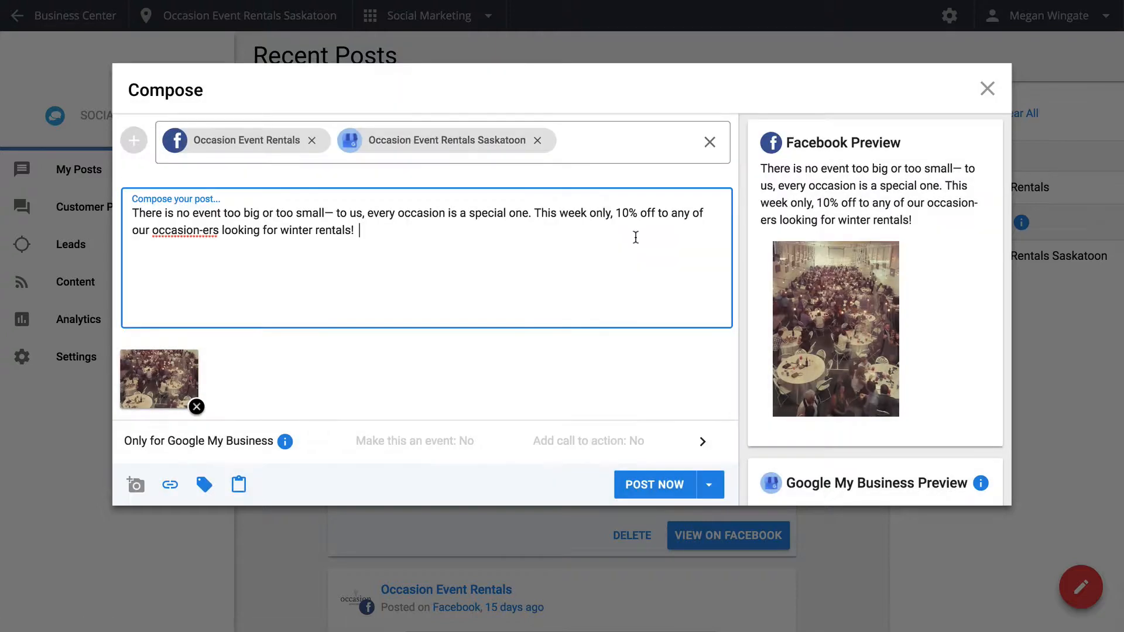
type("www.occasionev")
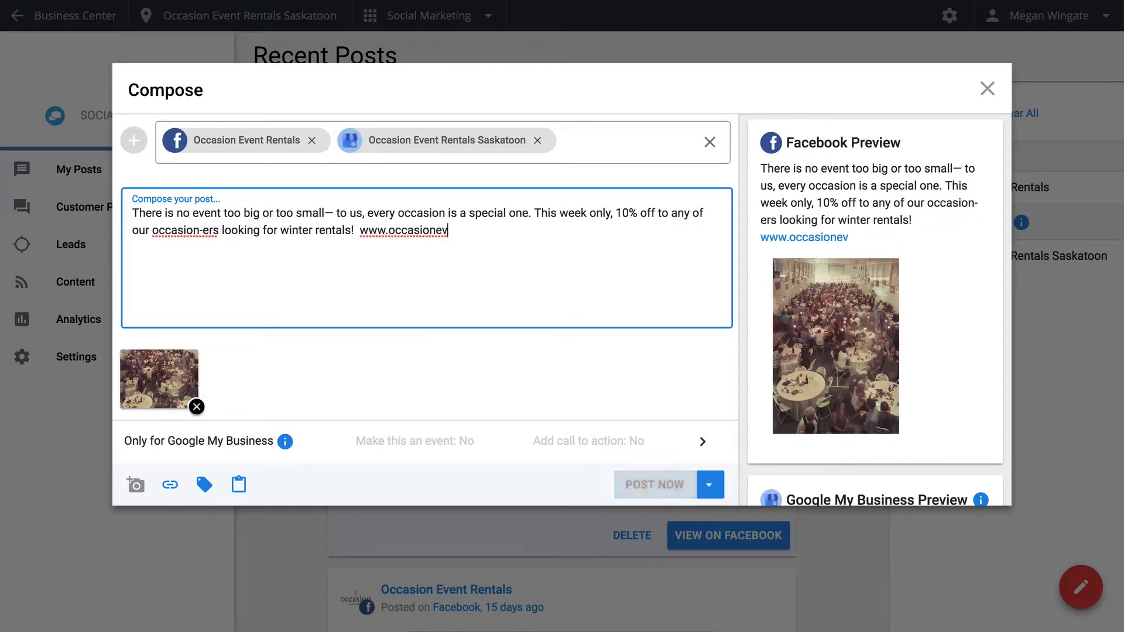
type("entrentals.ca")
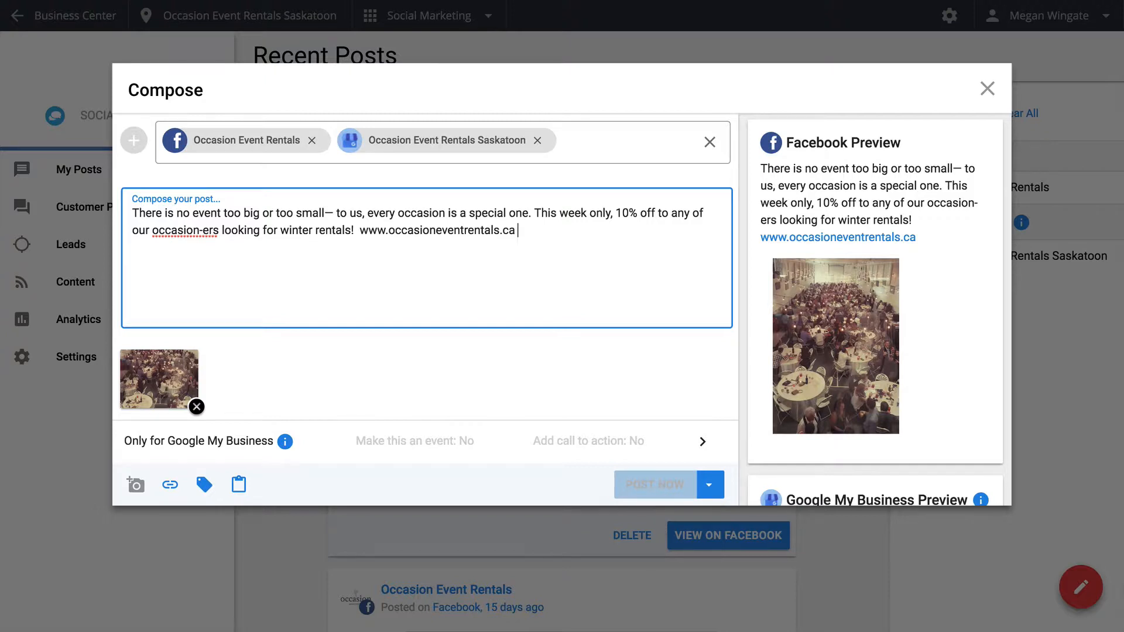
- Read the Google Posts introduction attached to the Google My Business options and return to the post
left_click(257, 441)
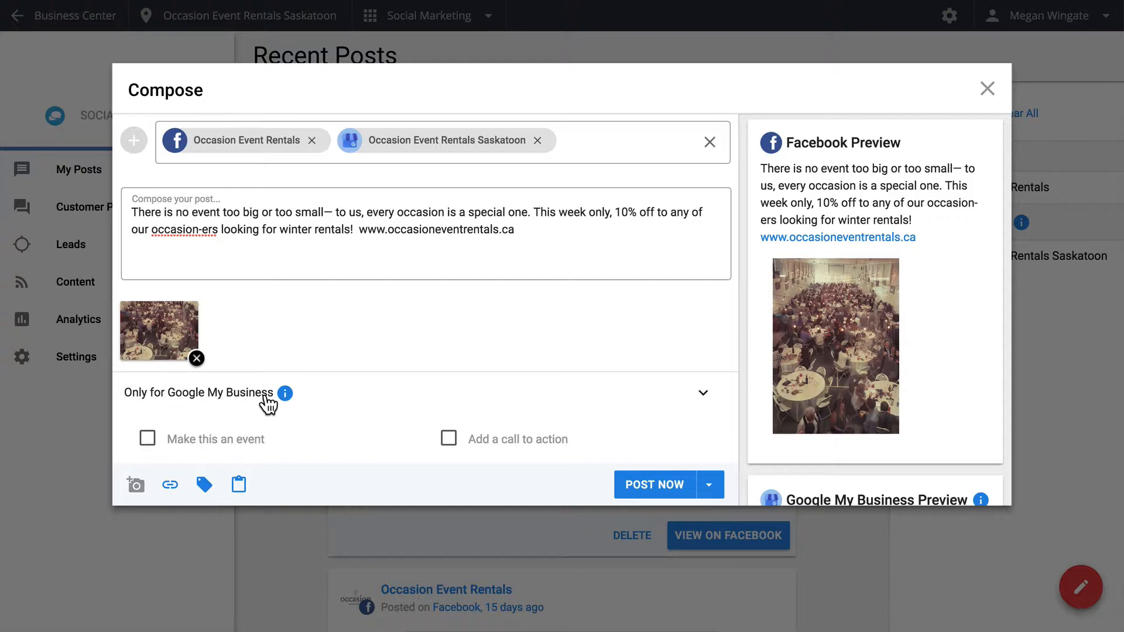
left_click(284, 393)
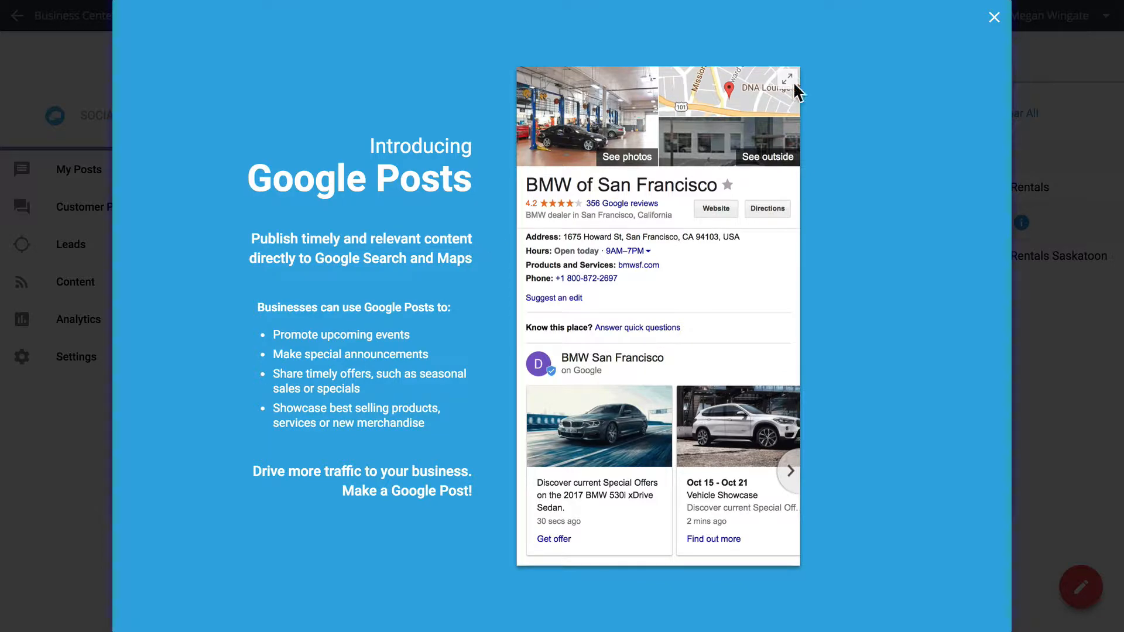
left_click(996, 19)
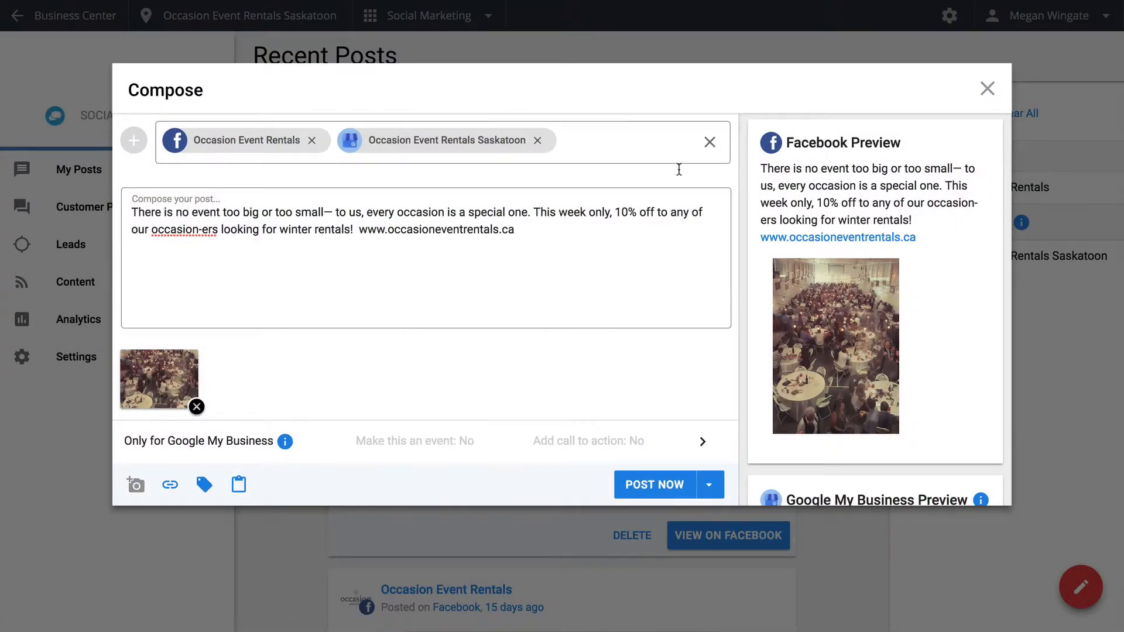
left_click(509, 295)
left_click(700, 445)
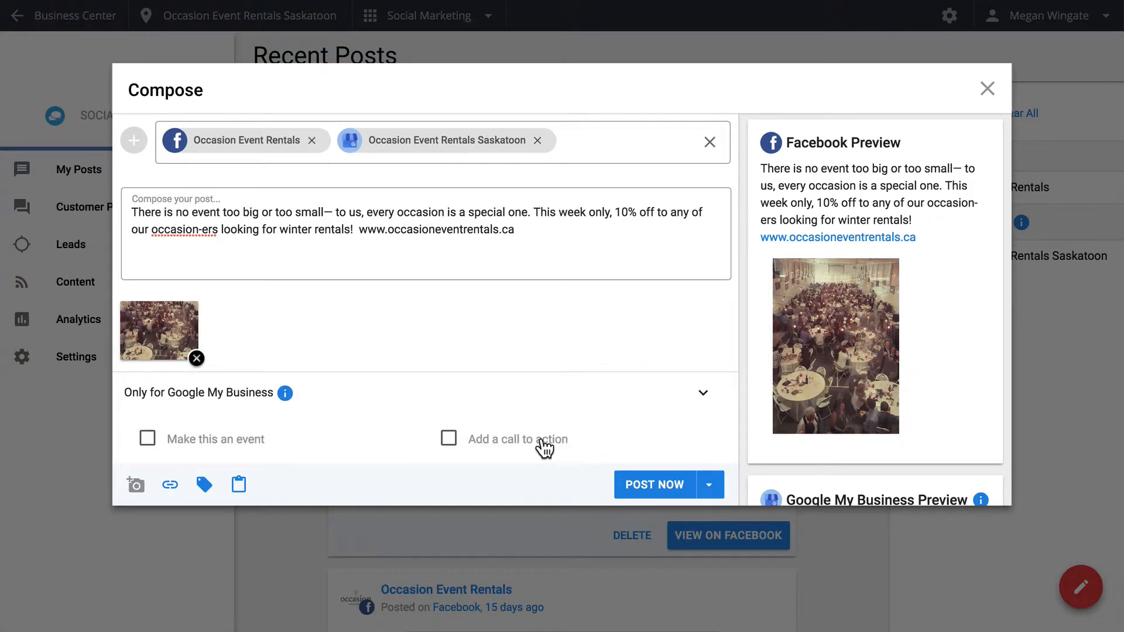
left_click(451, 442)
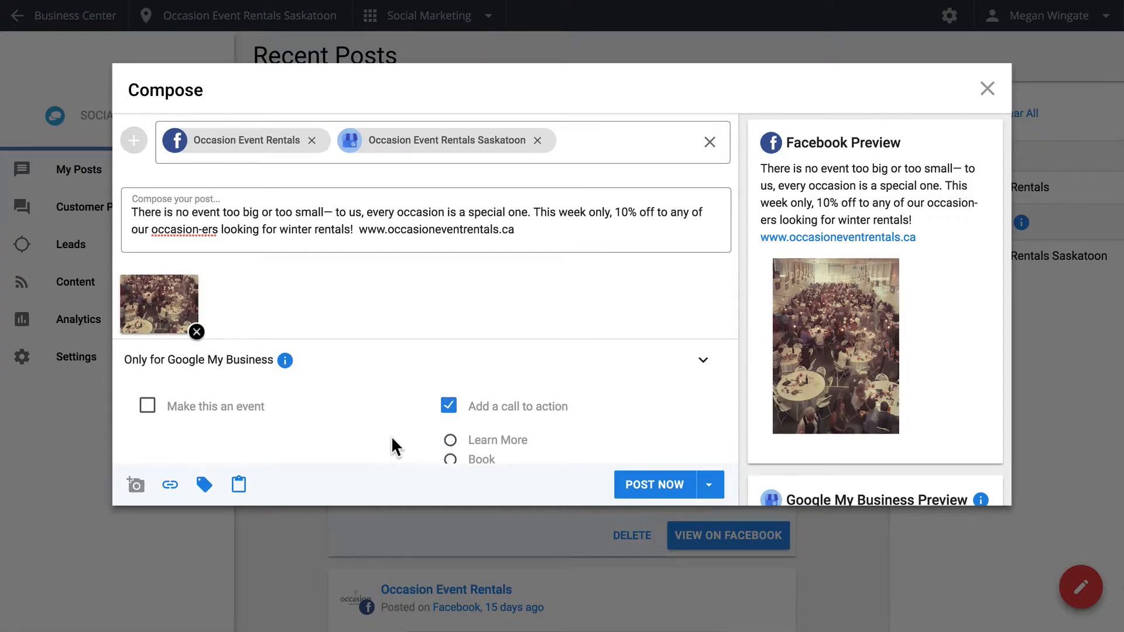
scroll(411, 433, "down", 3)
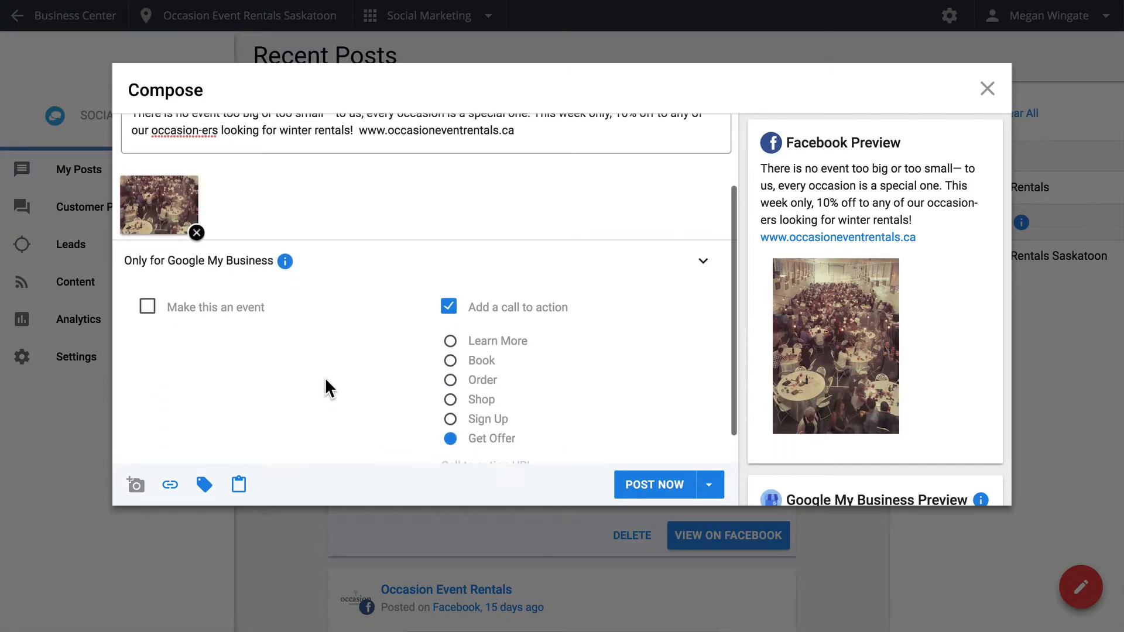
left_click(147, 308)
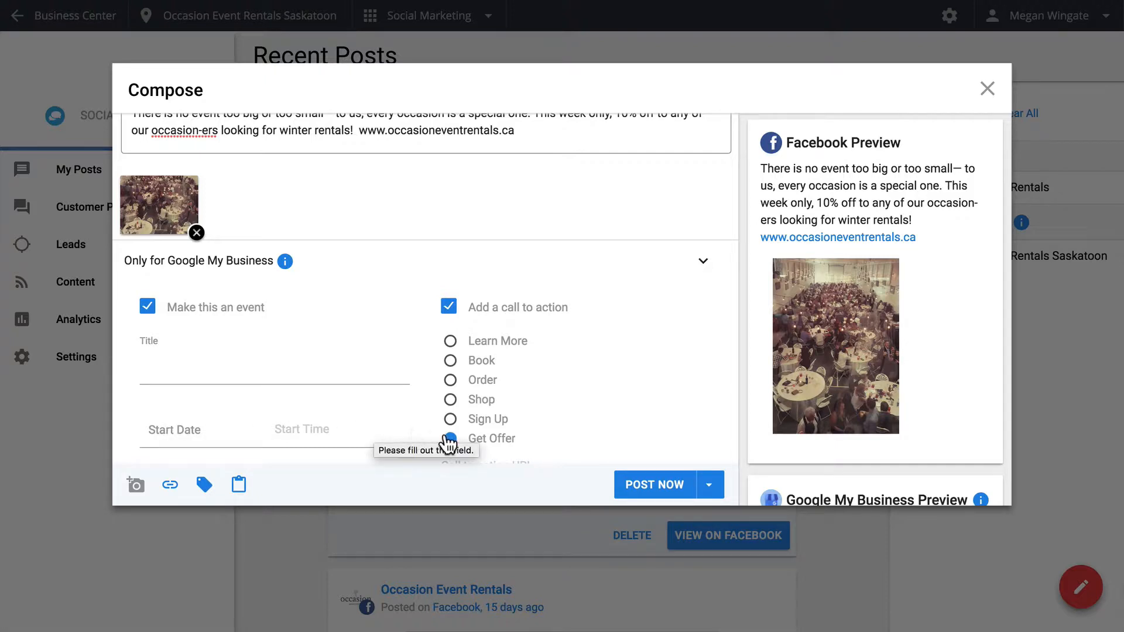
scroll(448, 448, "down", 1)
left_click(157, 244)
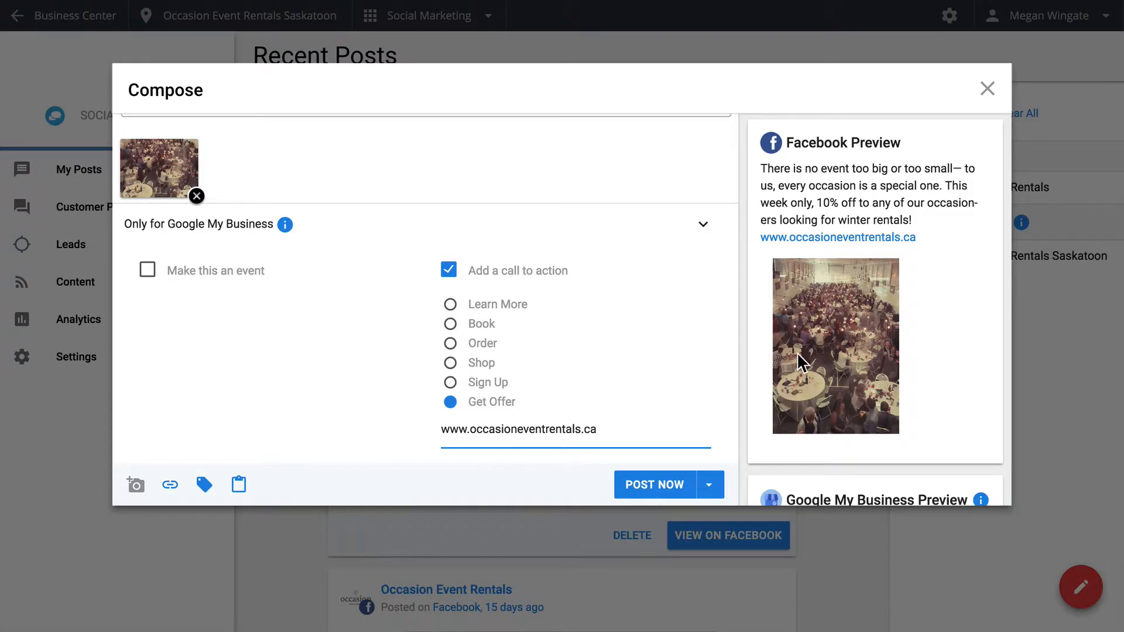
scroll(796, 352, "down", 4)
scroll(796, 353, "down", 2)
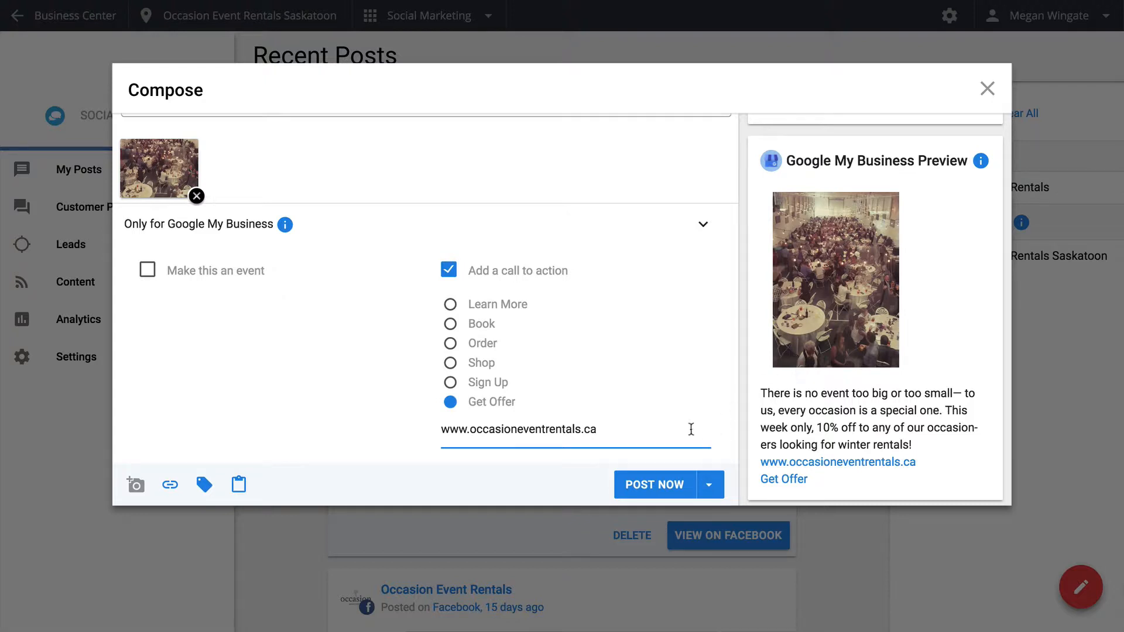
- Schedule the post for November 4th, 2017 at 7:30AM
left_click(710, 486)
left_click(708, 485)
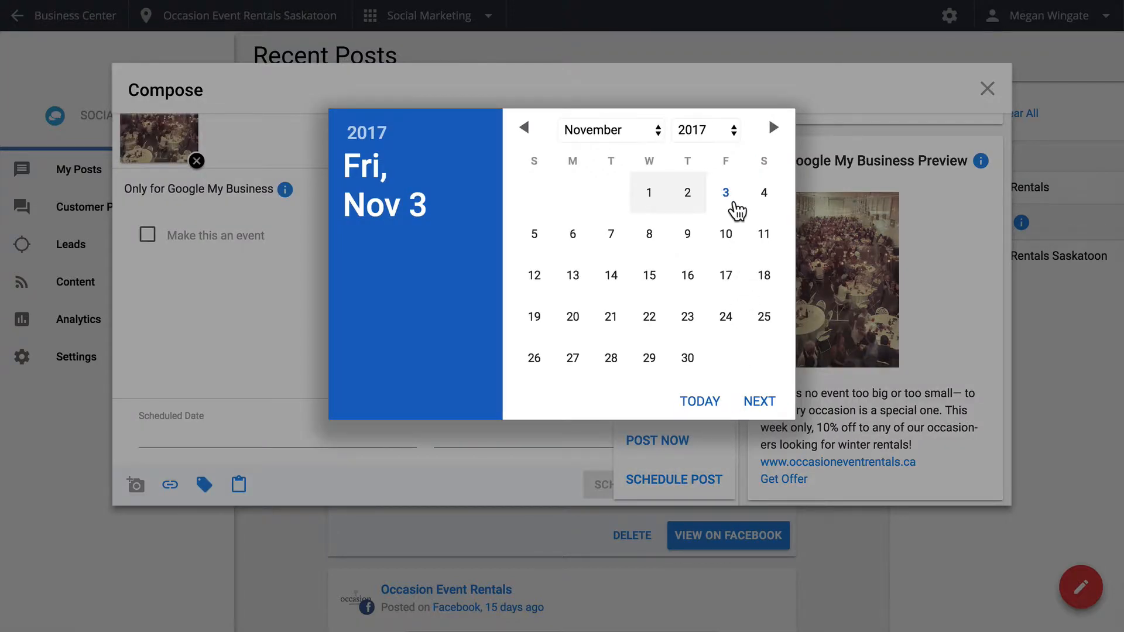
left_click(763, 196)
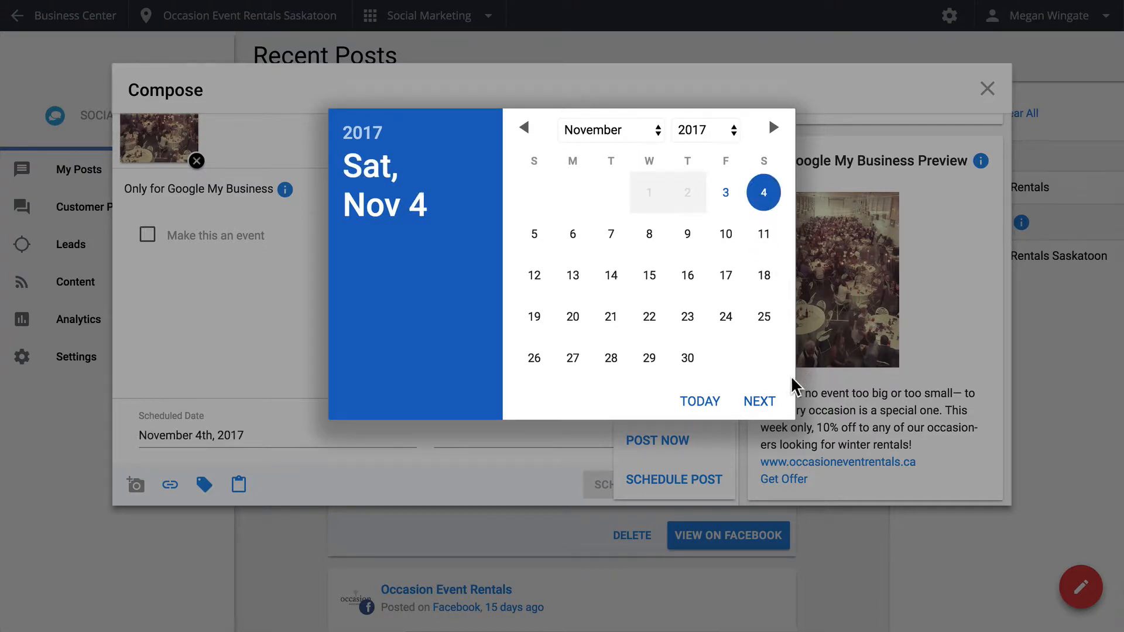
left_click(760, 401)
left_click(756, 360)
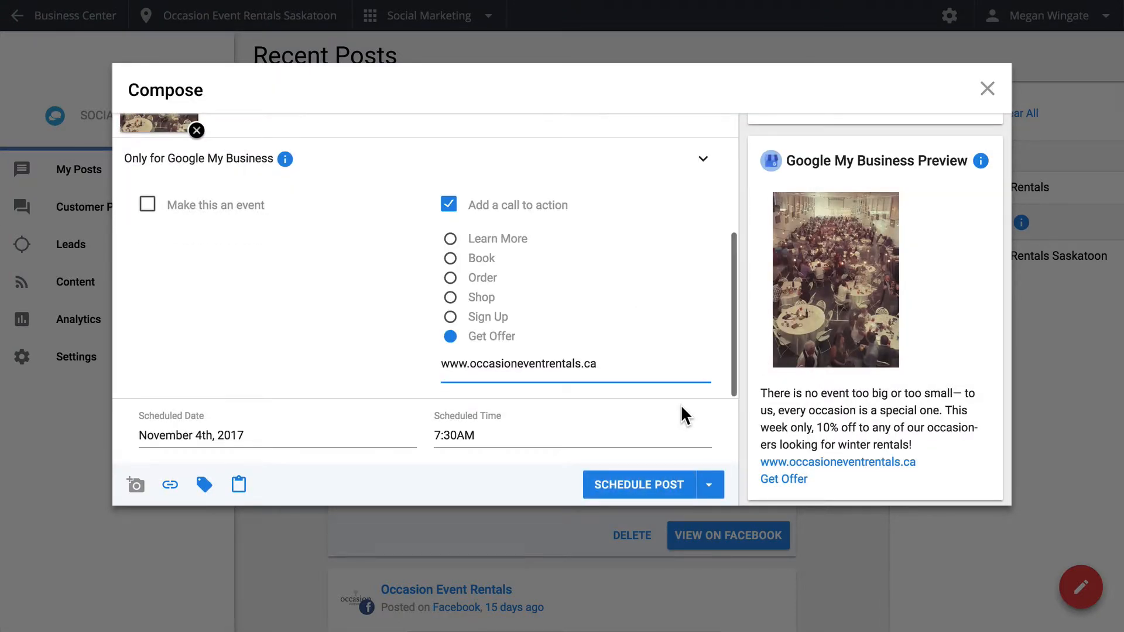
left_click(651, 484)
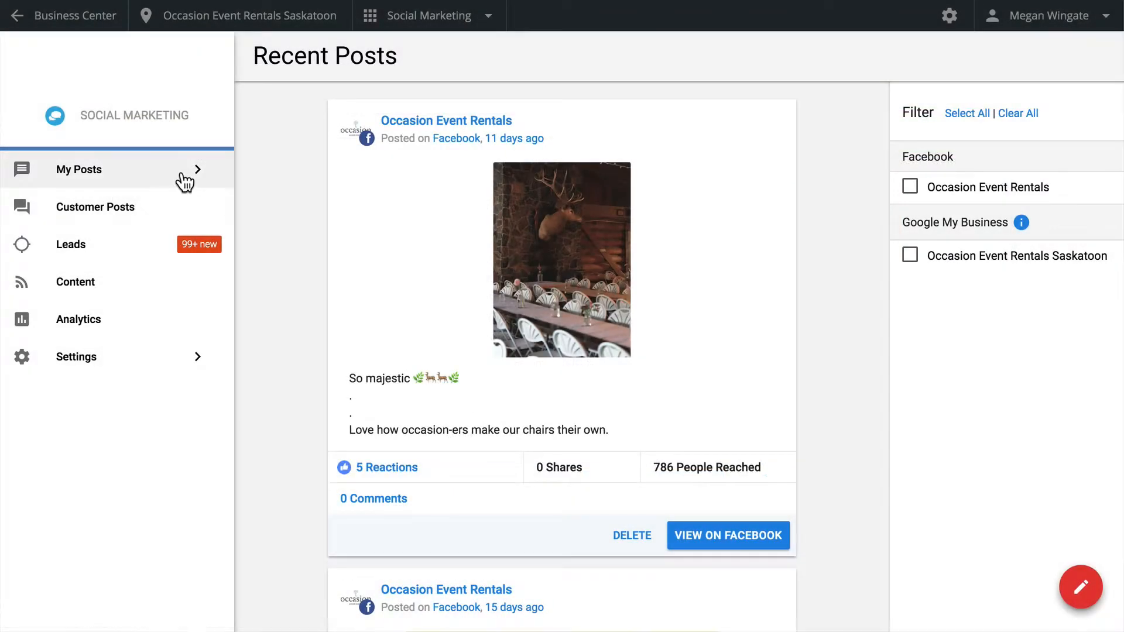
- Review the account's recent posts, its scheduled posts and the posting calendar
left_click(186, 176)
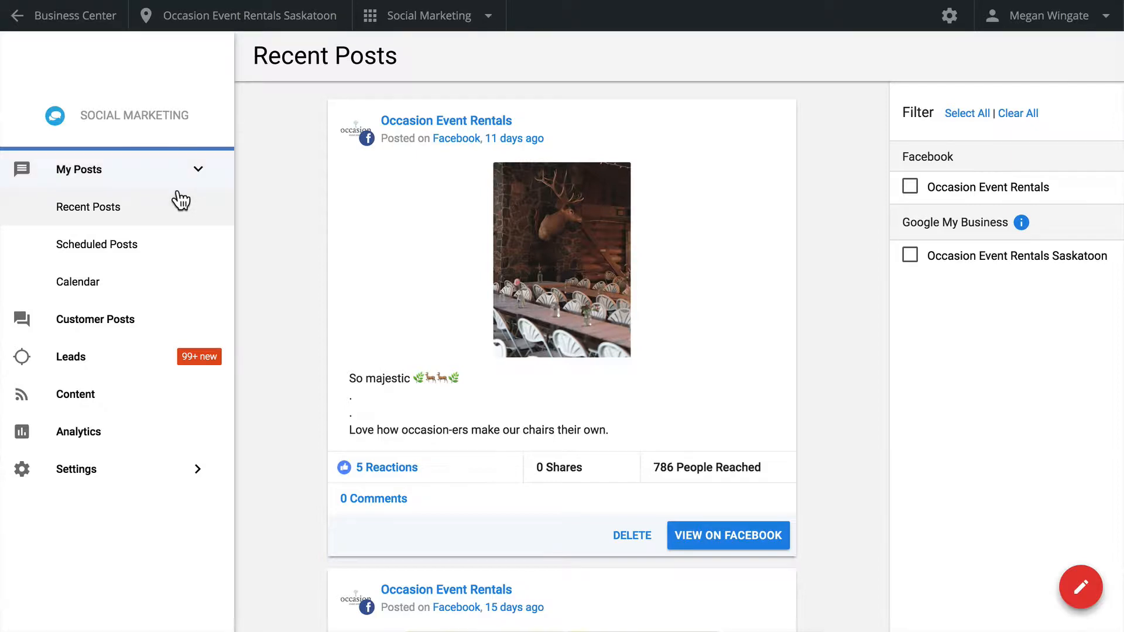
left_click(181, 214)
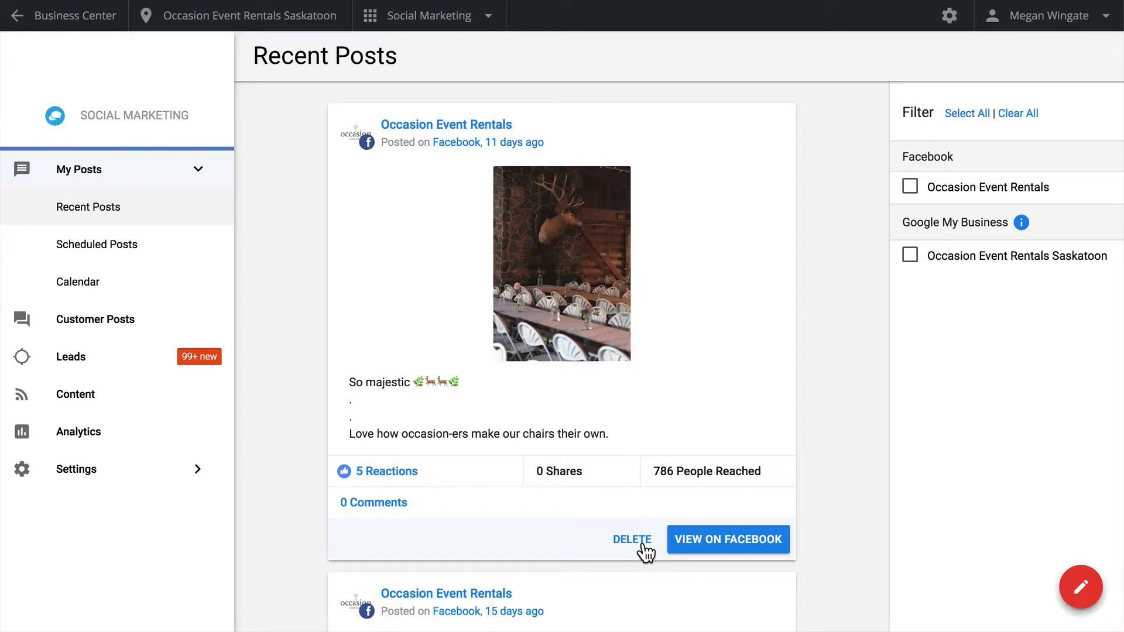
left_click(173, 258)
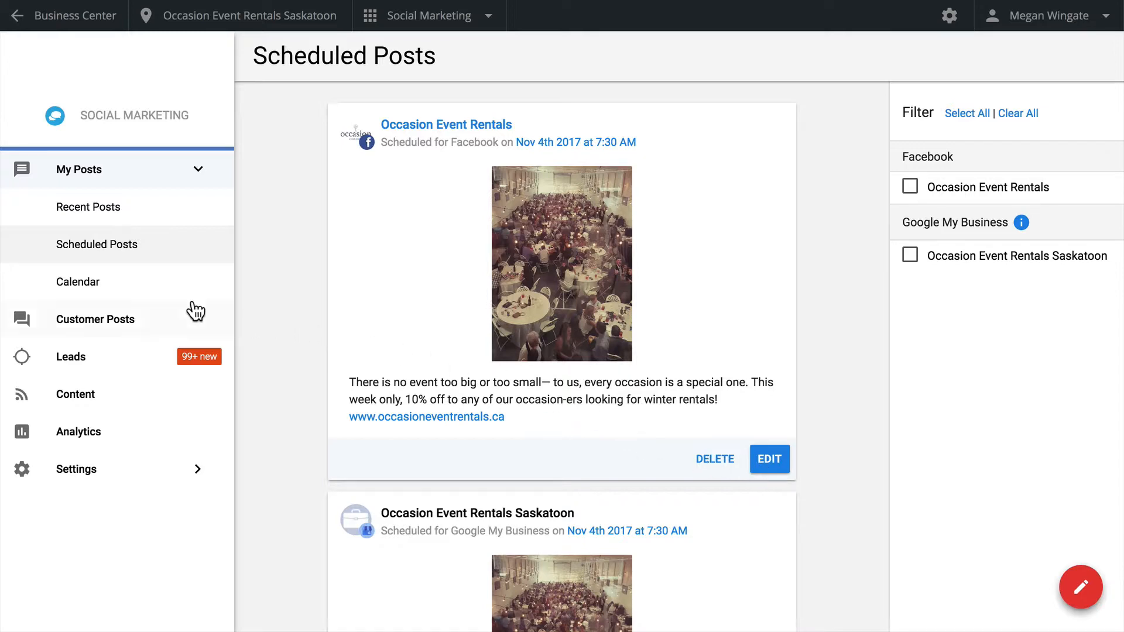
left_click(131, 283)
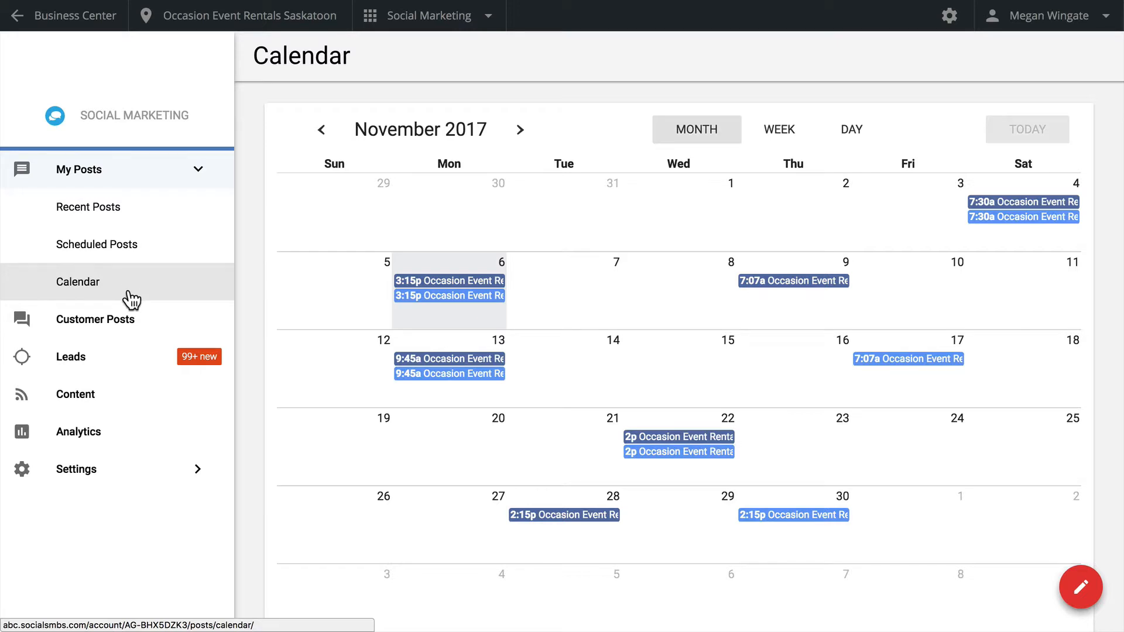
- Insert the saved response "Thanks for reaching out! We will get back to your shortly." into a comment on the honeymoon closure customer post
left_click(131, 322)
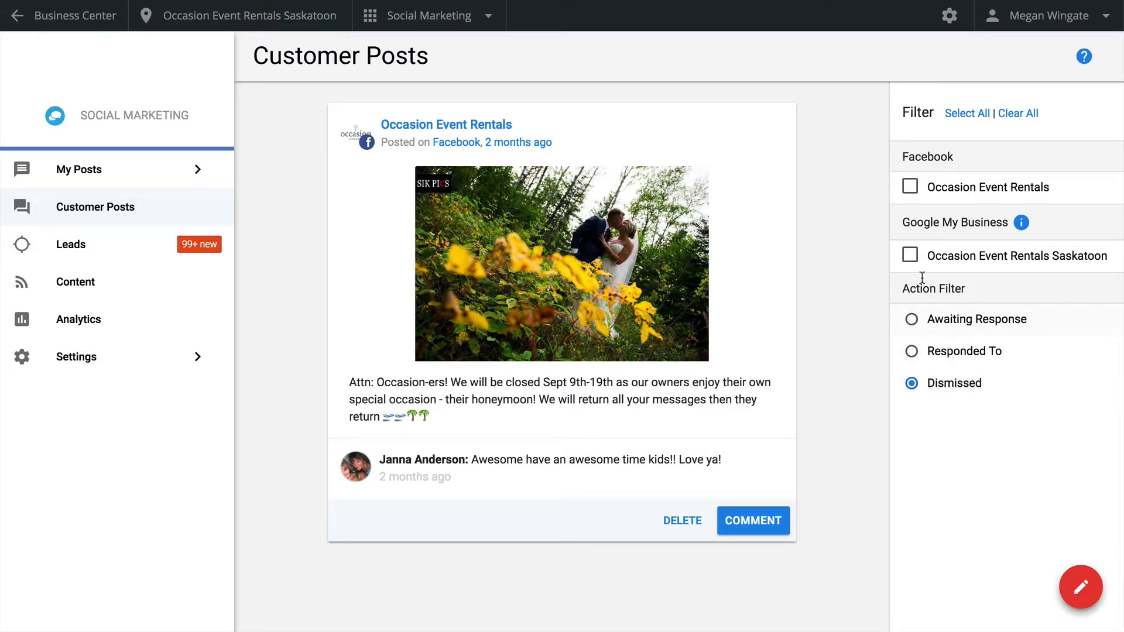
left_click(937, 192)
left_click(751, 522)
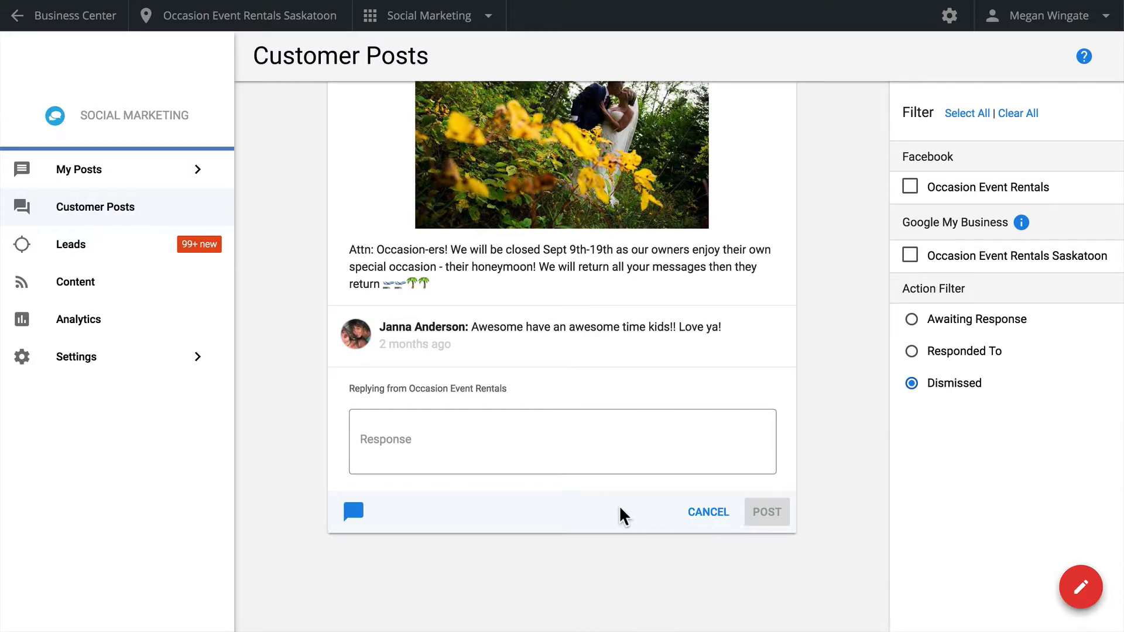
left_click(353, 514)
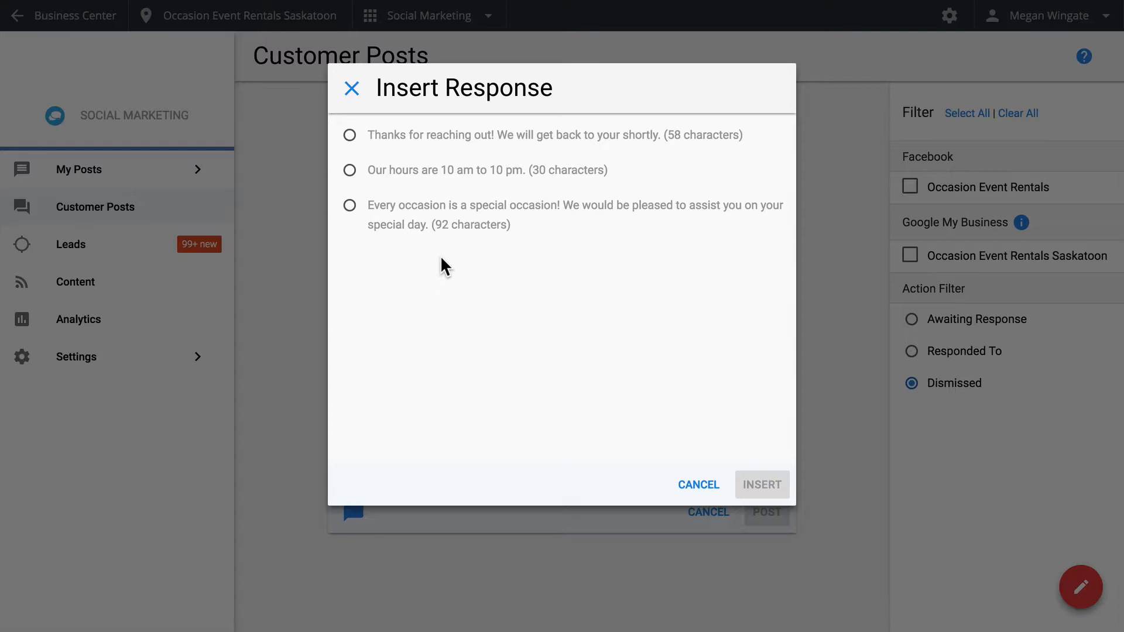
left_click(475, 140)
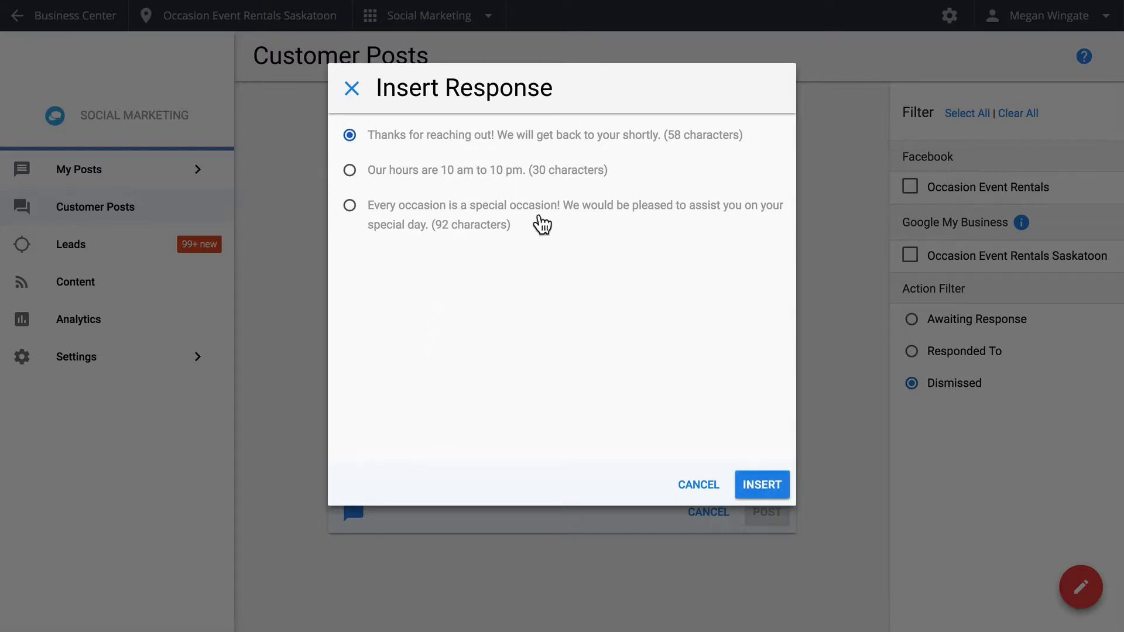
left_click(756, 477)
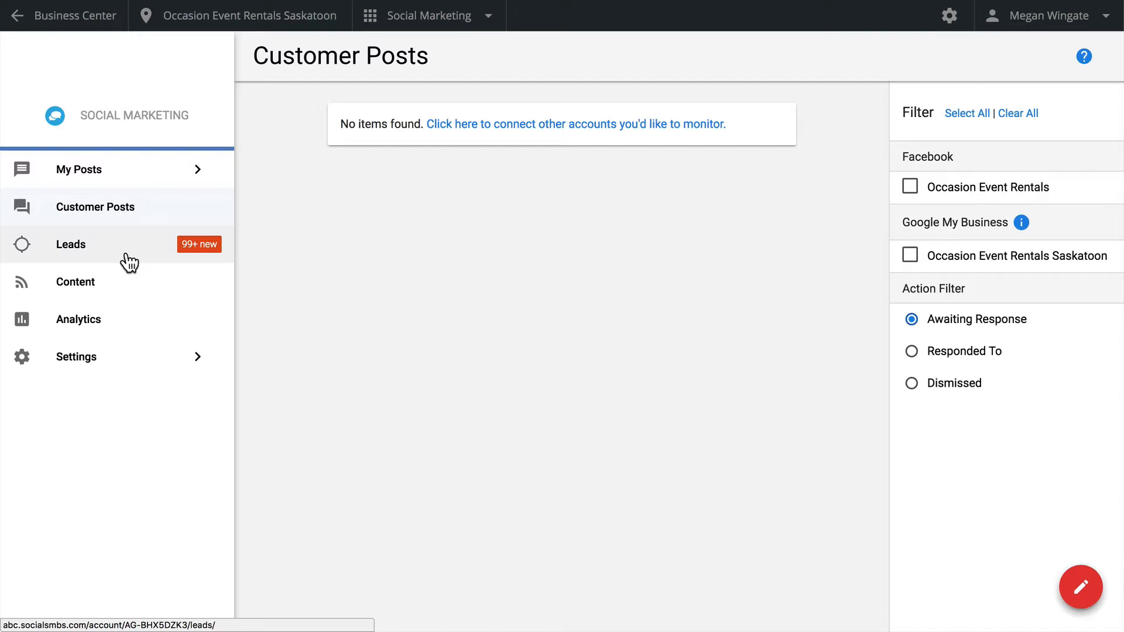
- Create a new Twitter lead search with the keyword birthday that must include party and must not include clown
left_click(125, 255)
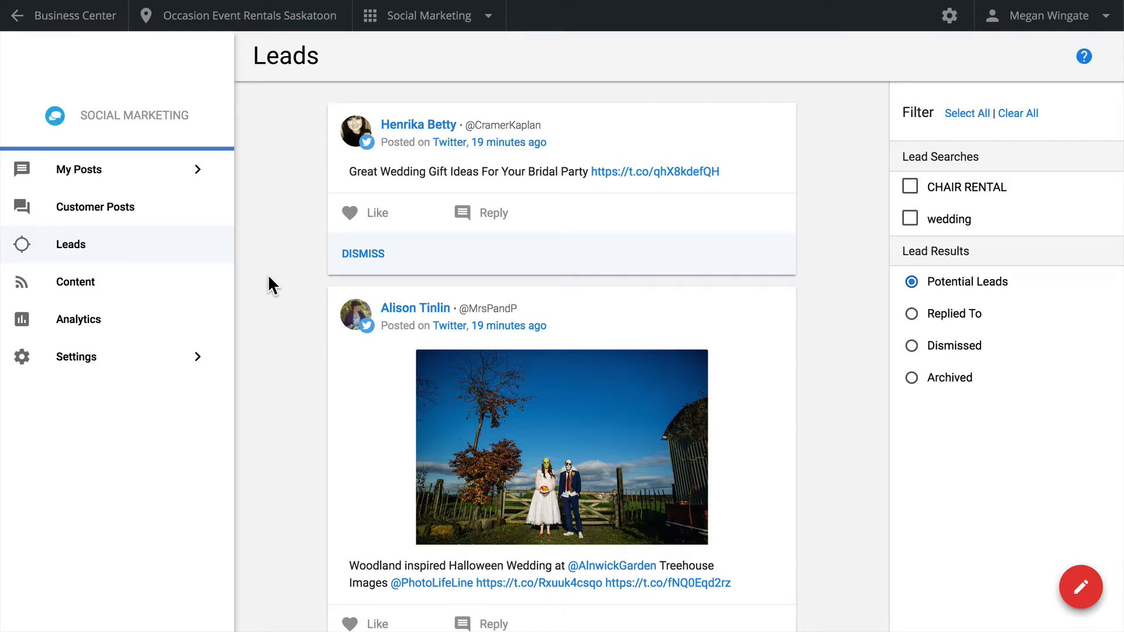
left_click(159, 366)
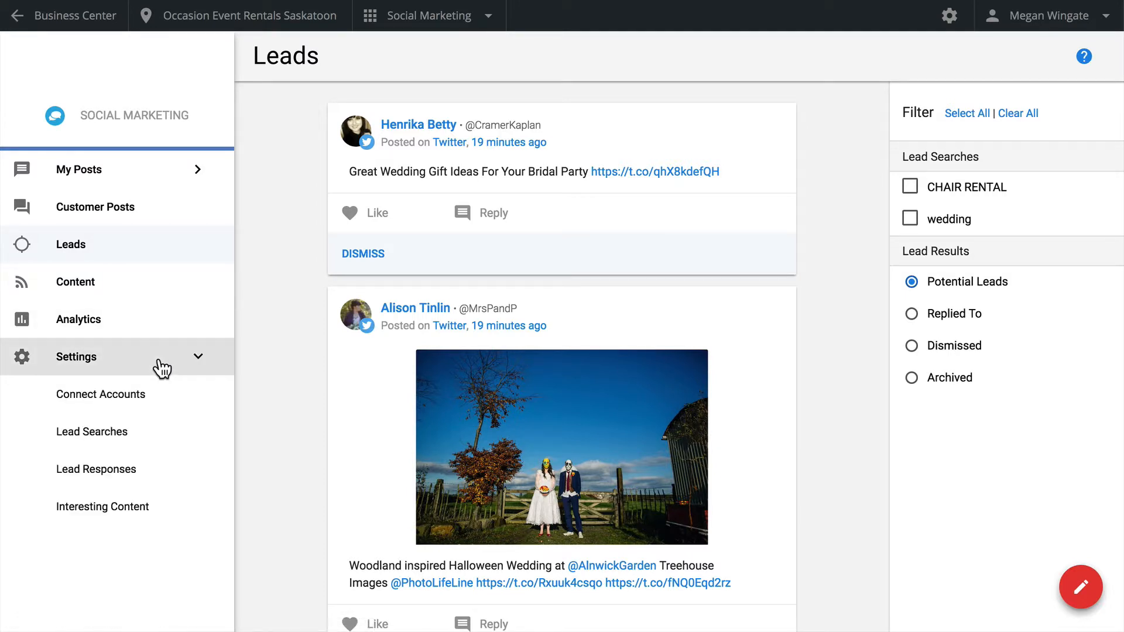
left_click(141, 448)
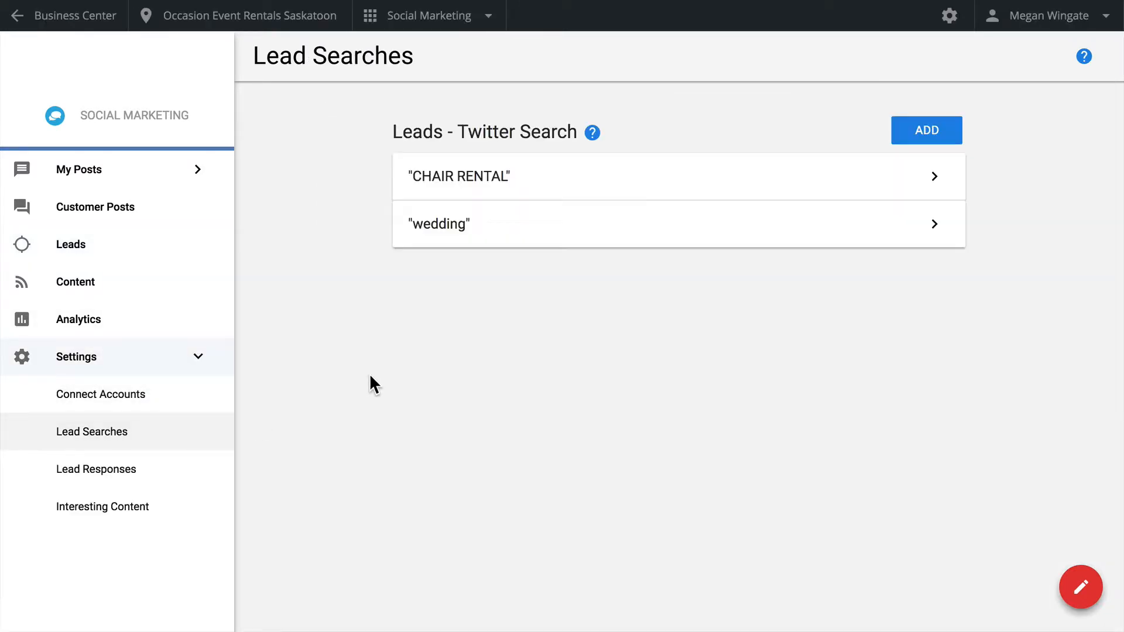
left_click(908, 134)
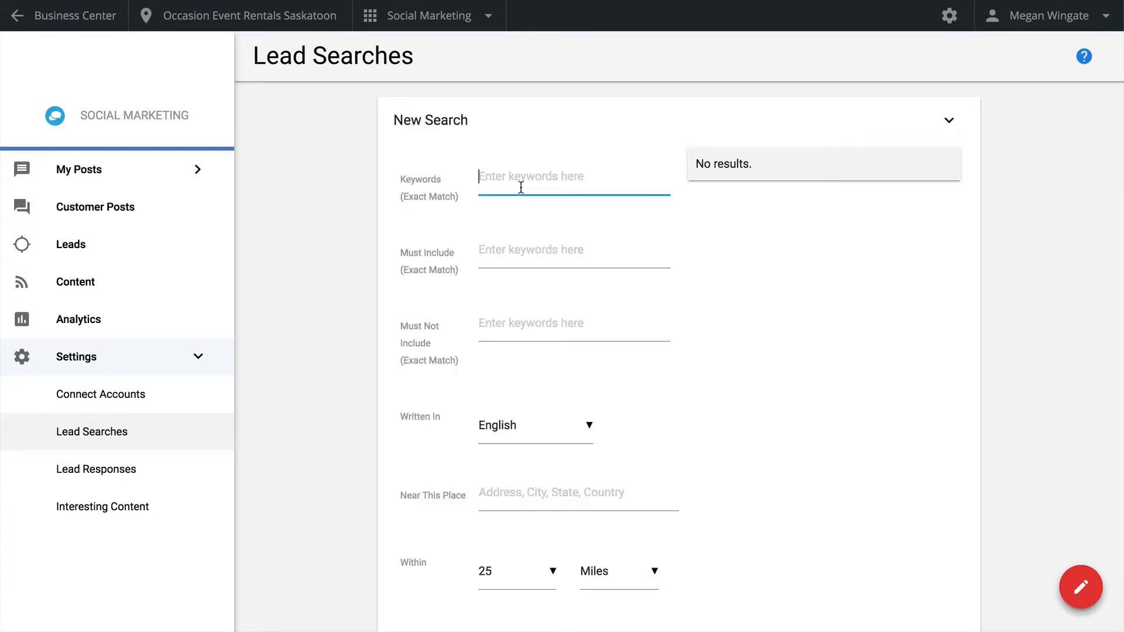
type("birthday")
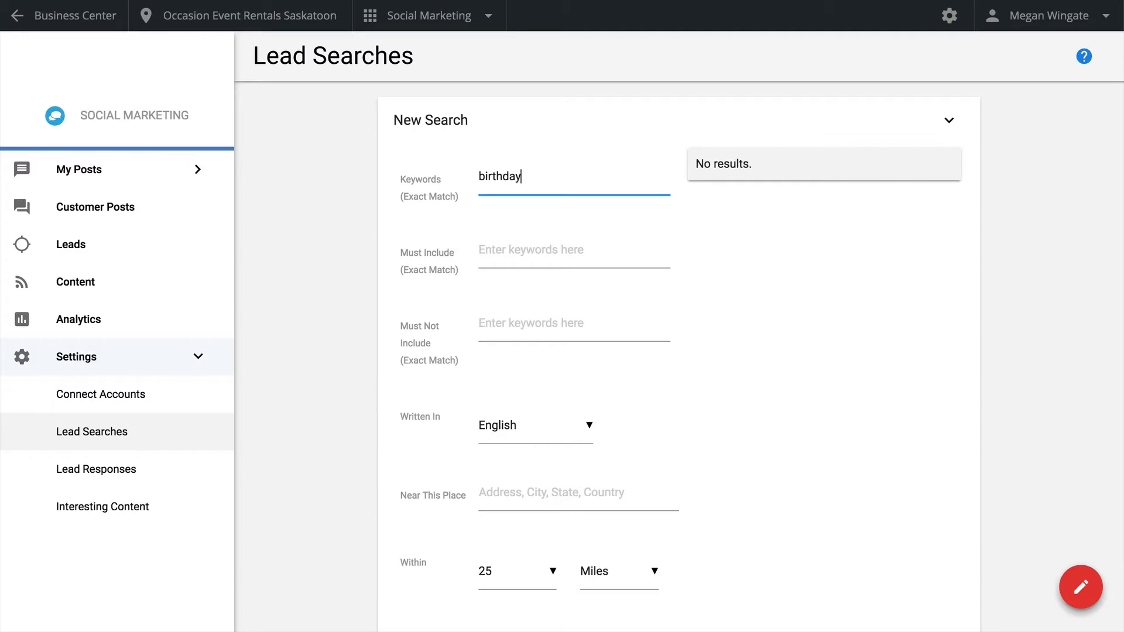
key("Tab")
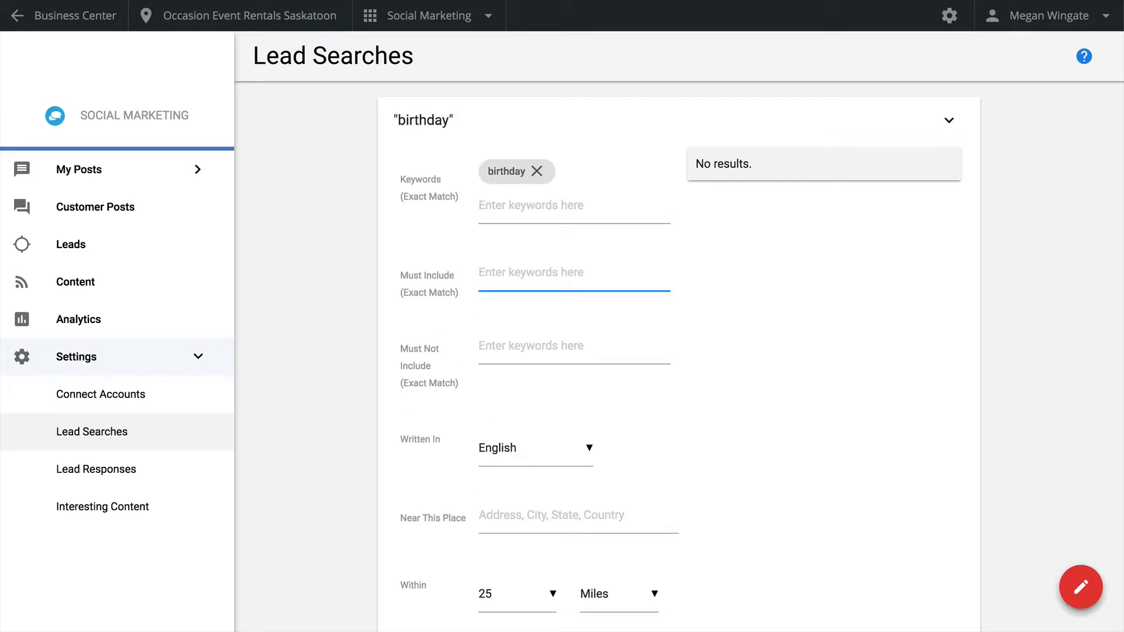
type("party")
key("Tab")
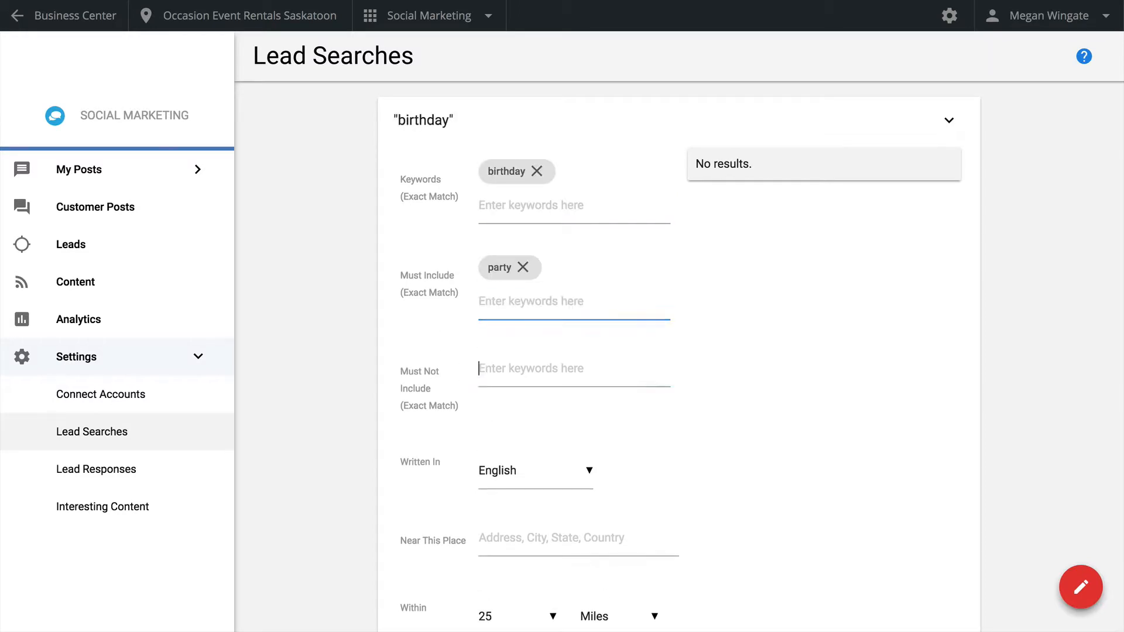
type("clown")
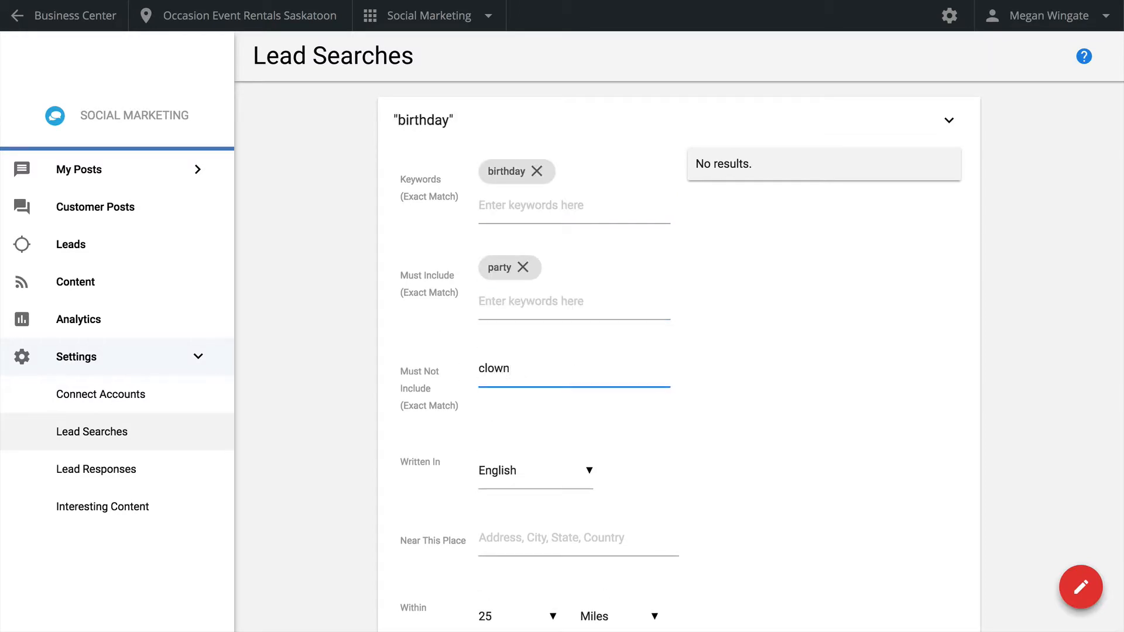
key("Tab")
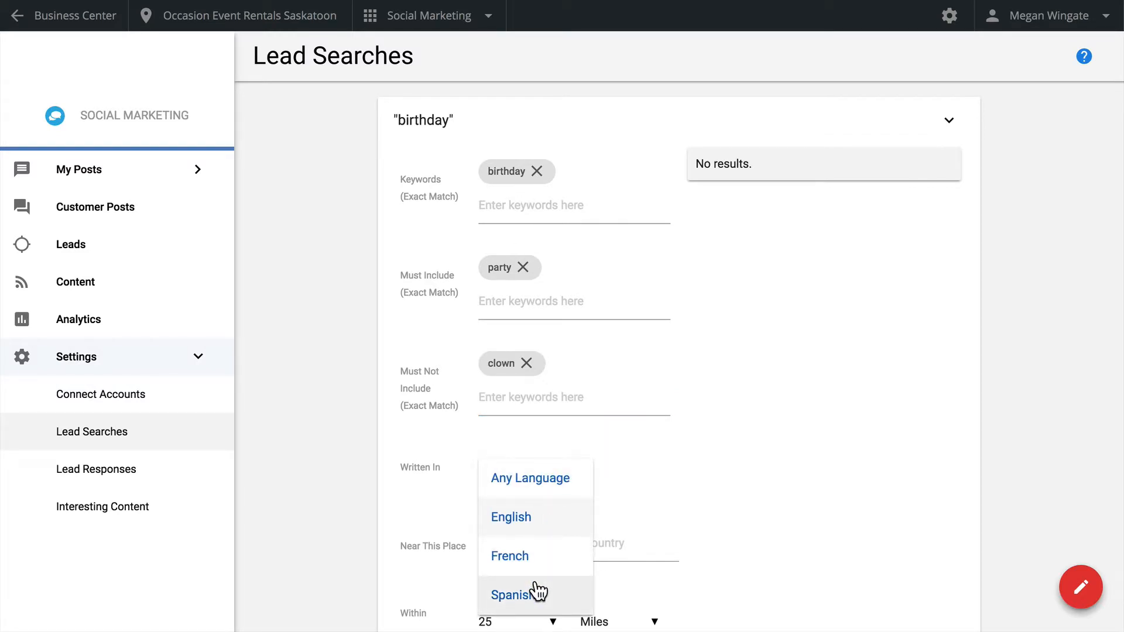
- Limit the birthday lead search to posts written in English near Toronto, Canada
left_click(545, 529)
left_click(531, 543)
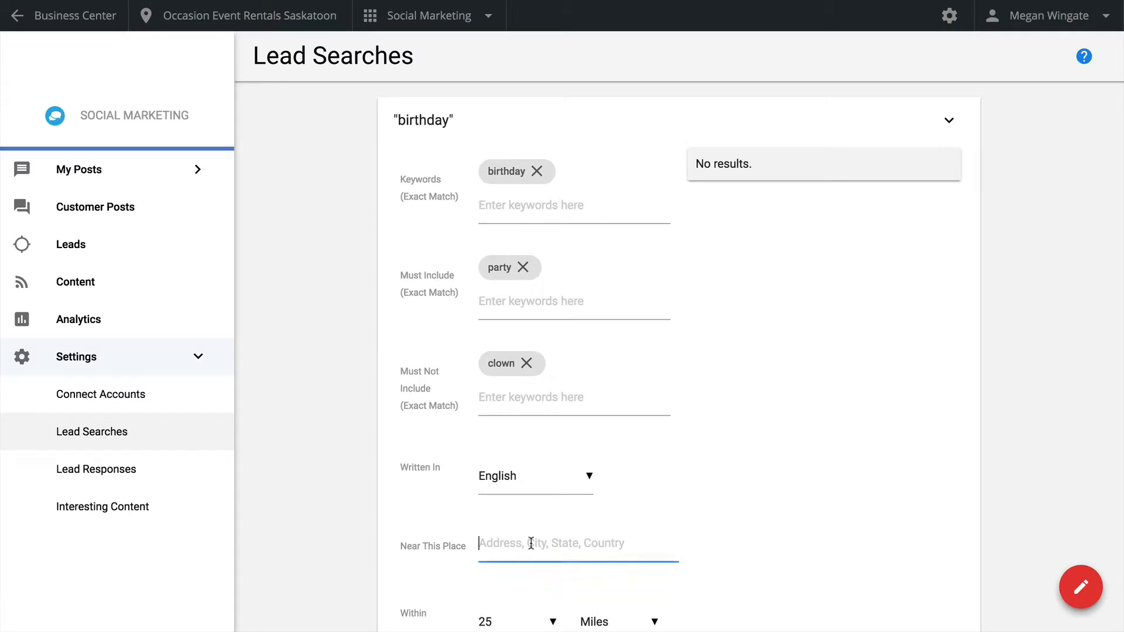
type("Tor")
scroll(680, 357, "down", 4)
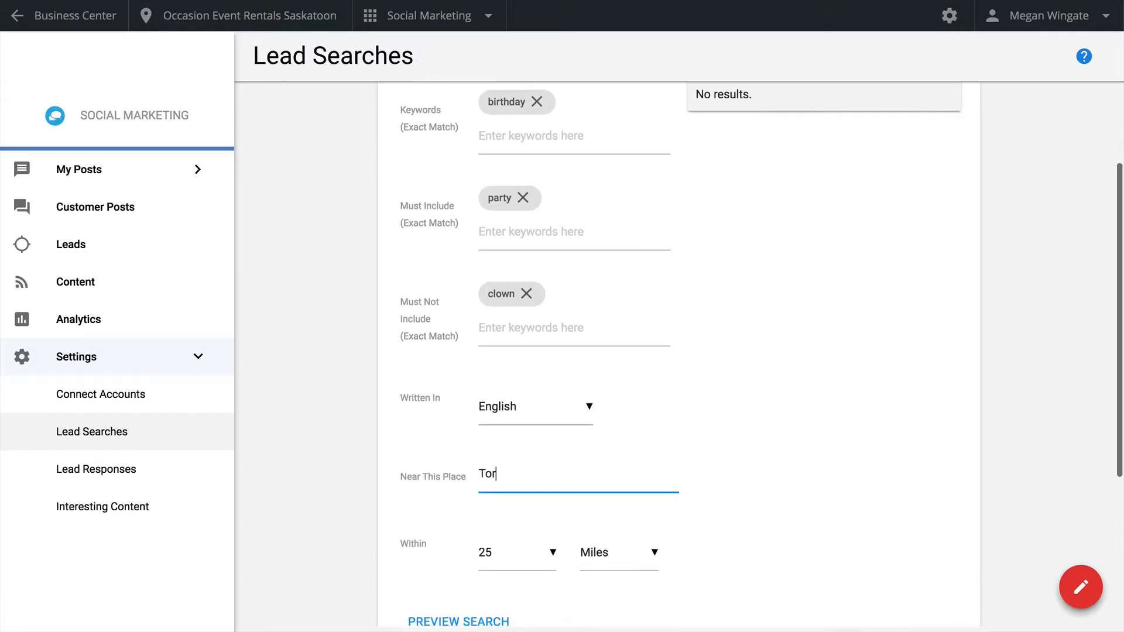
type("o")
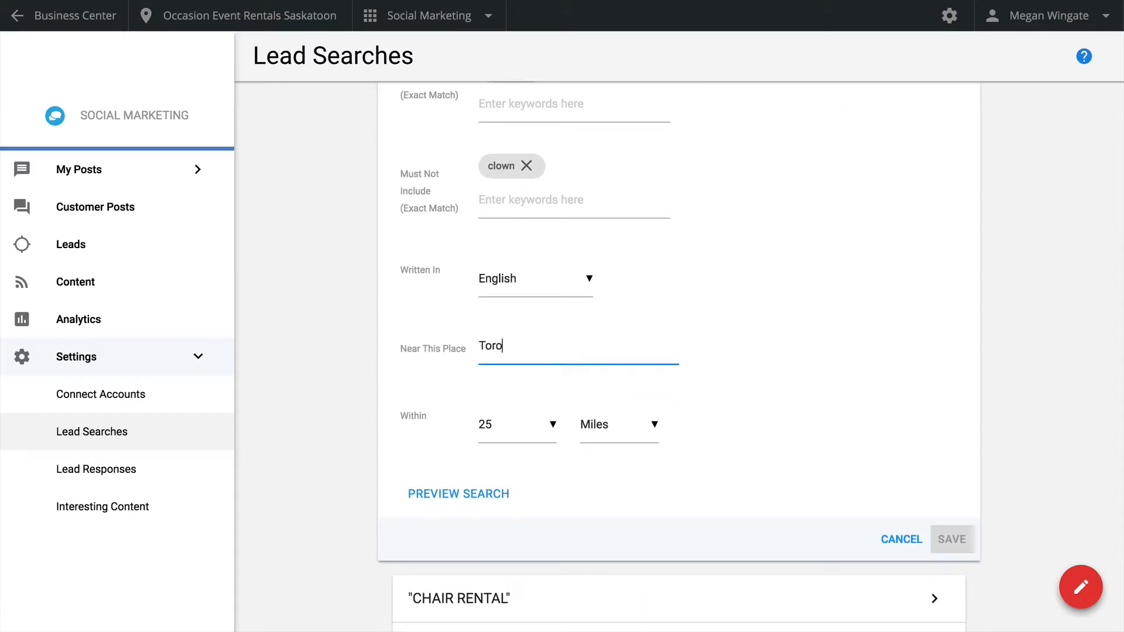
type("nto, Canada")
- Preview the tweets matching the birthday lead search and save the search
left_click(490, 497)
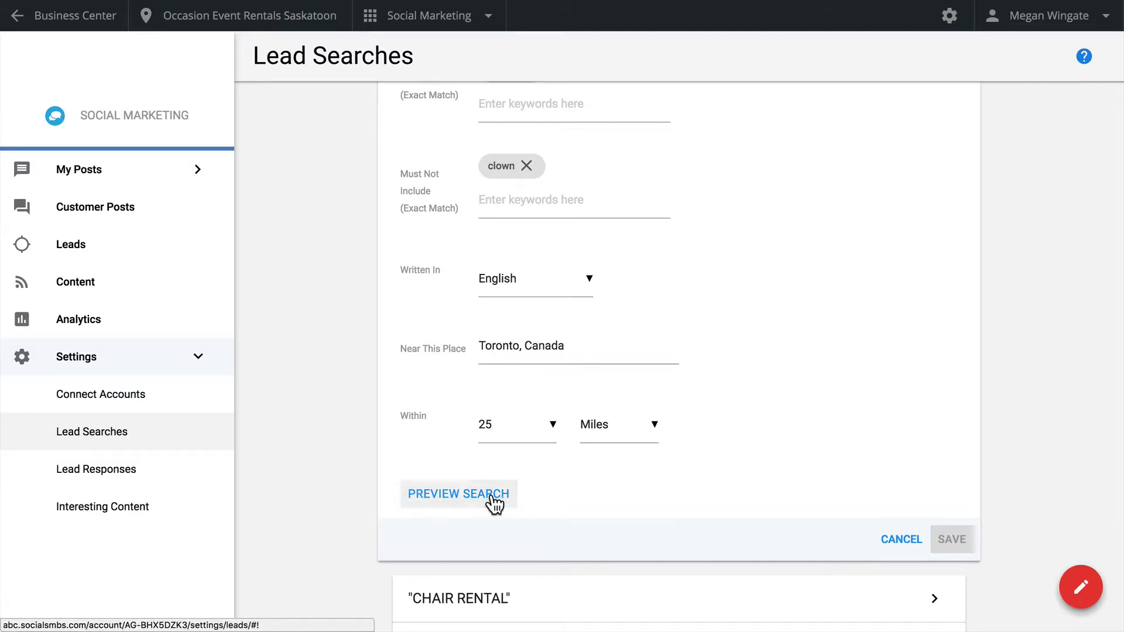
scroll(764, 359, "down", 4)
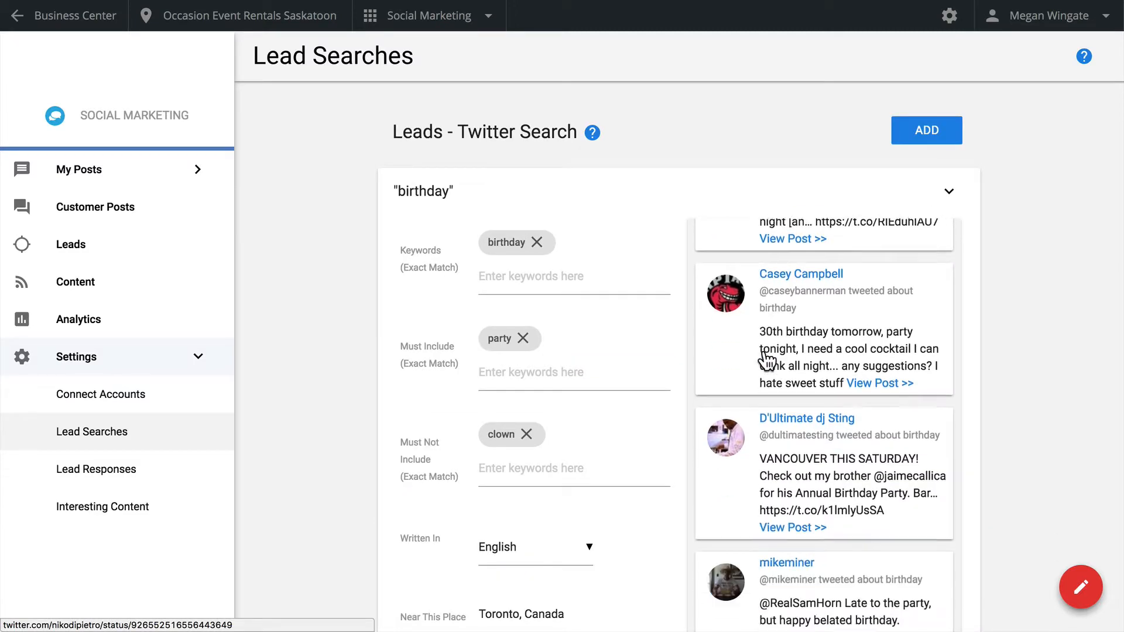
scroll(761, 359, "up", 4)
scroll(656, 413, "down", 4)
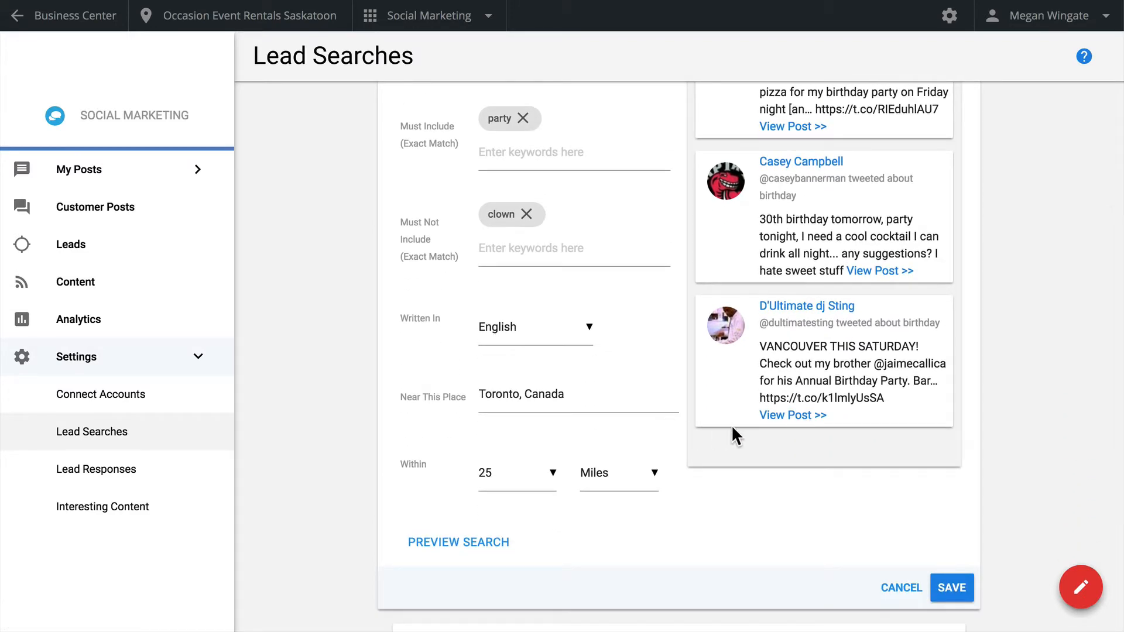
left_click(944, 591)
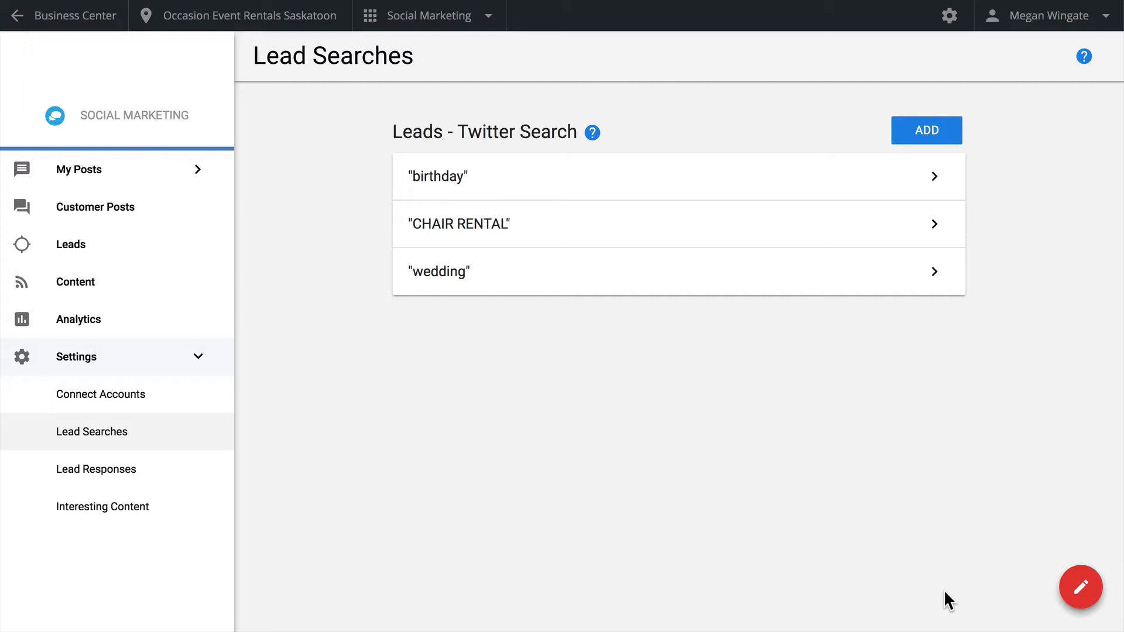
- Reopen the saved birthday lead search, check its criteria and view its leads
left_click(822, 178)
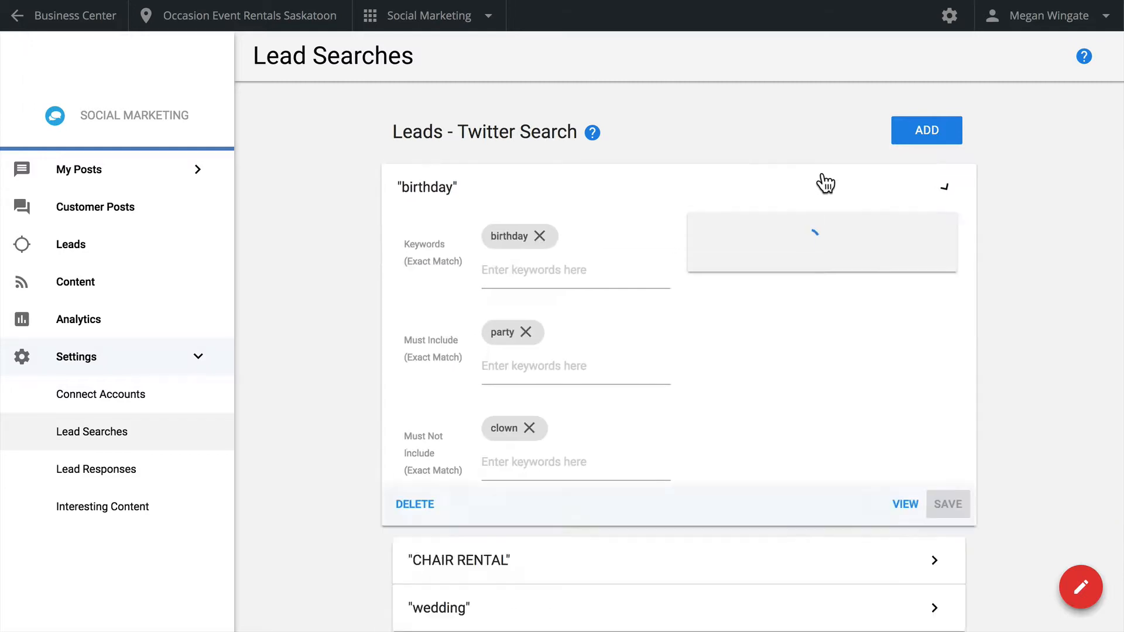
scroll(797, 347, "down", 5)
scroll(796, 344, "down", 3)
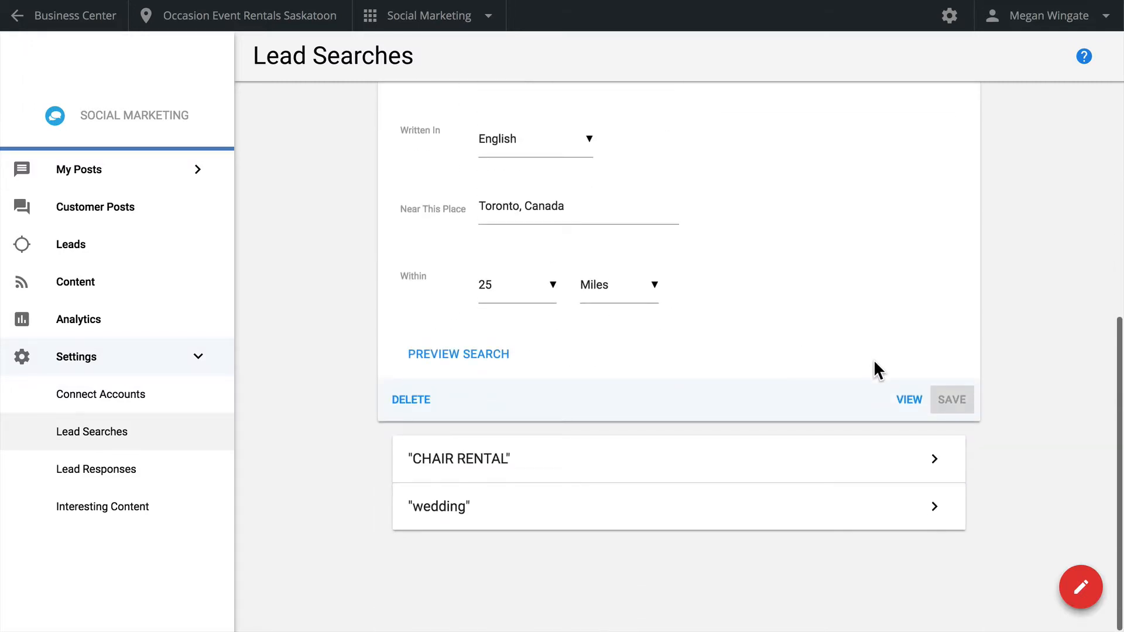
left_click(914, 410)
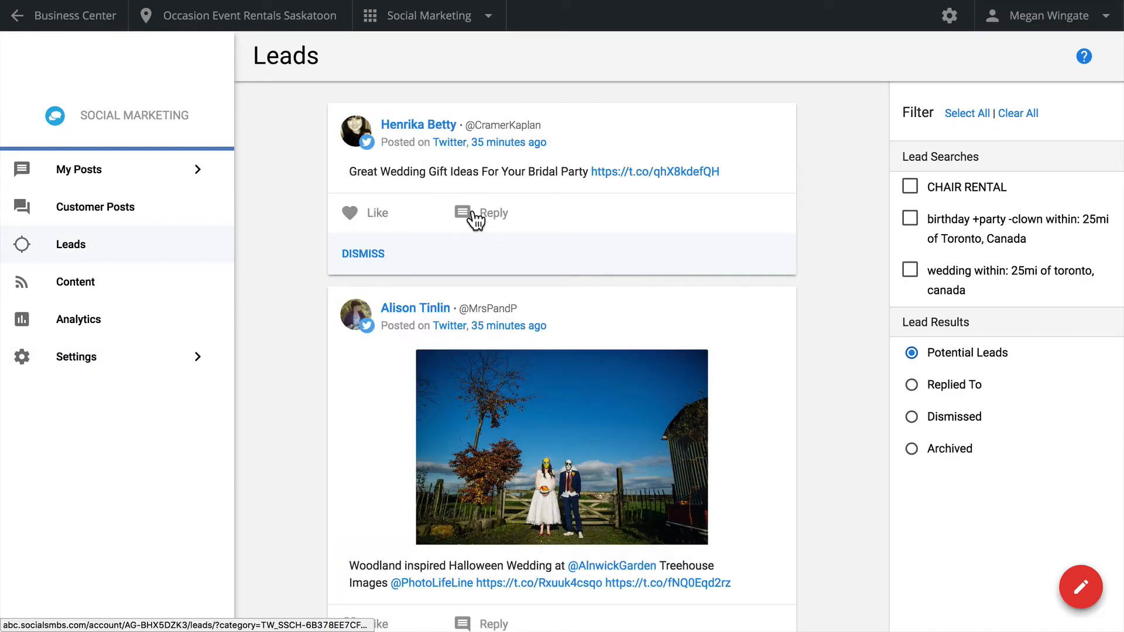
- Reply to the wedding gift ideas tweet with "You nailed it! Those bridesmaid hangers look great on our Chiavari chairs! Will send you info!"
left_click(469, 216)
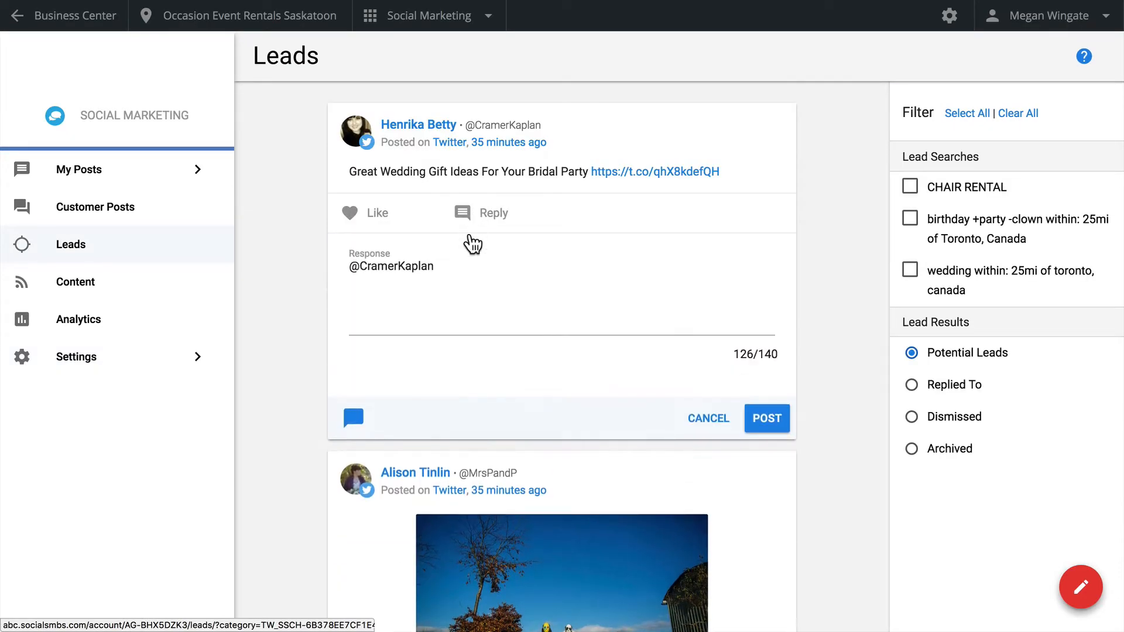
left_click(461, 318)
type("You nailed it! Those bridesmaid hangers look great on our Chiavari chairs! Will send you info!")
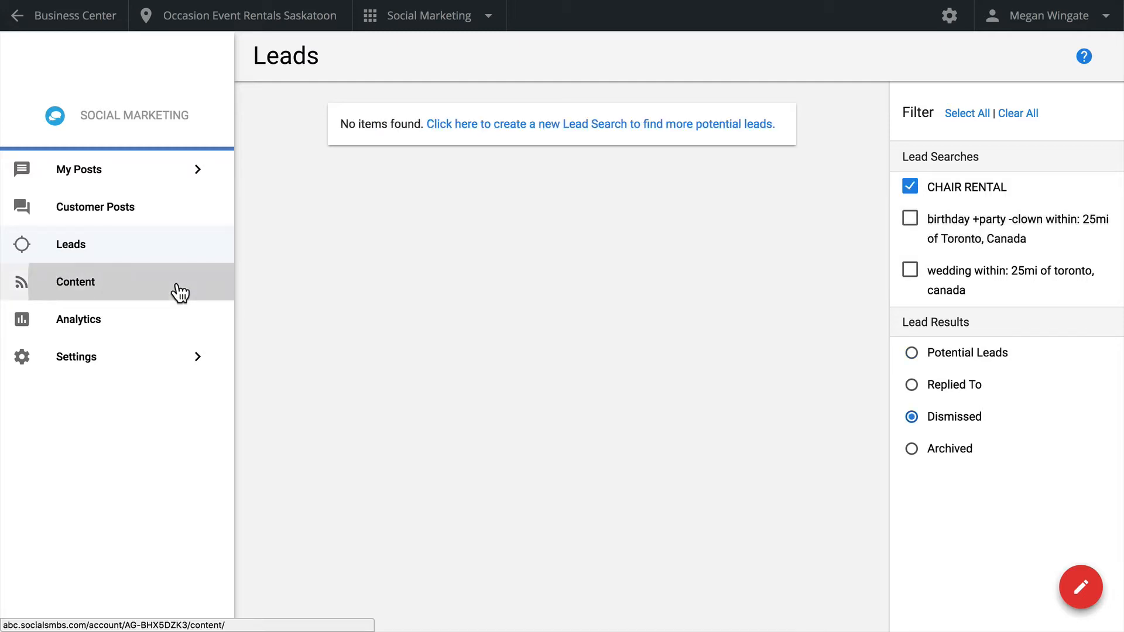
- Add the Bridal Guide feed from the RSS library's Beauty & Spas category to the account's interesting content
left_click(177, 291)
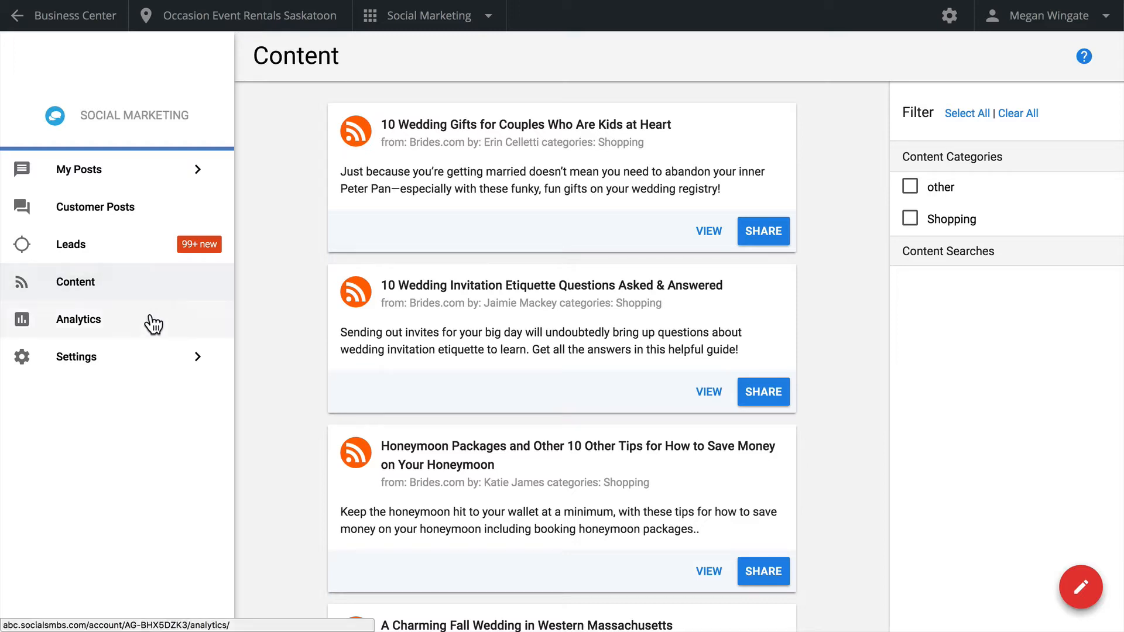
left_click(151, 366)
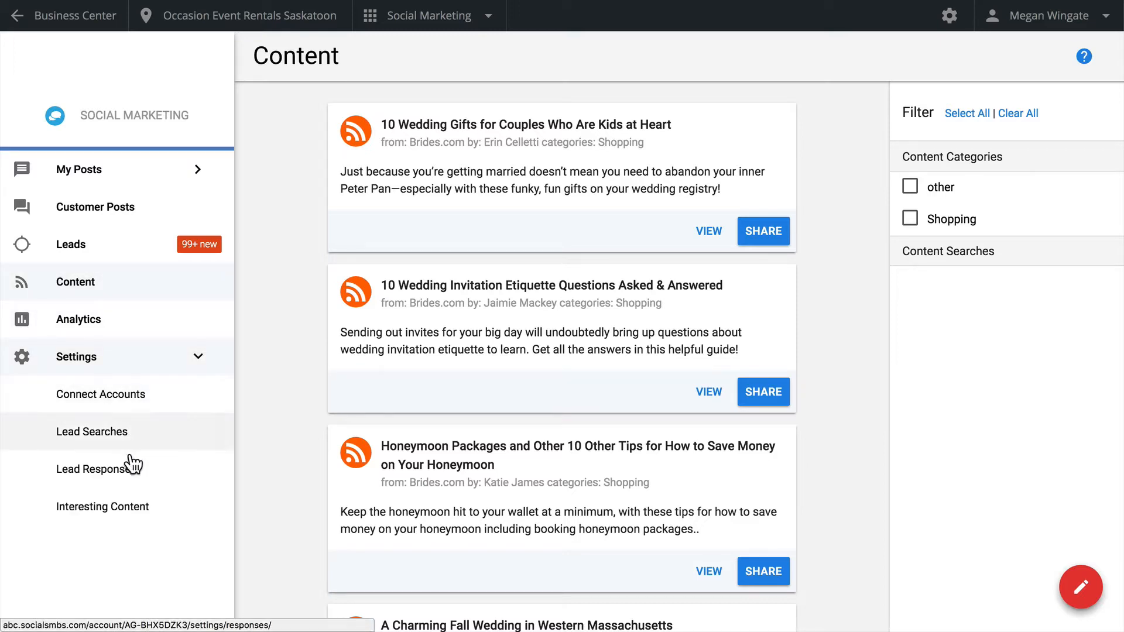
left_click(128, 513)
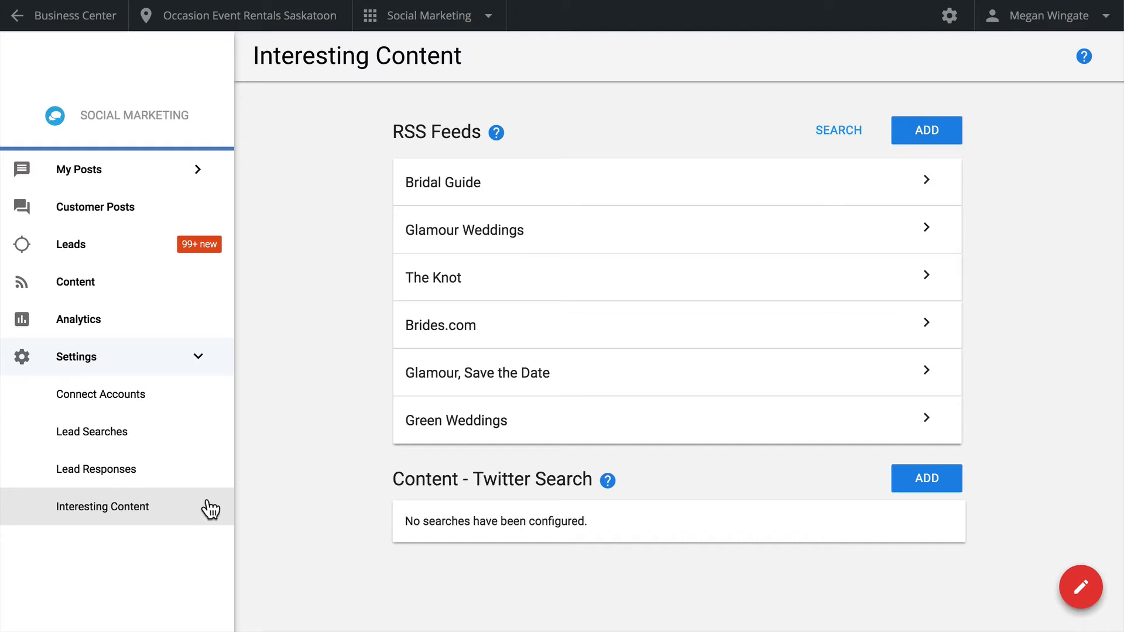
left_click(831, 137)
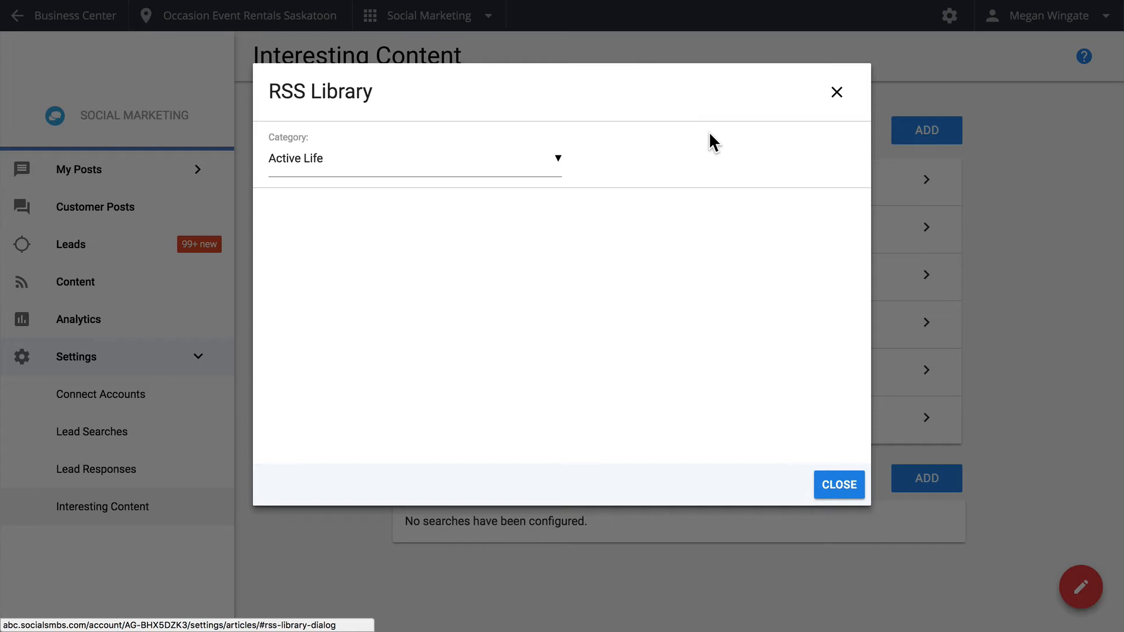
left_click(553, 164)
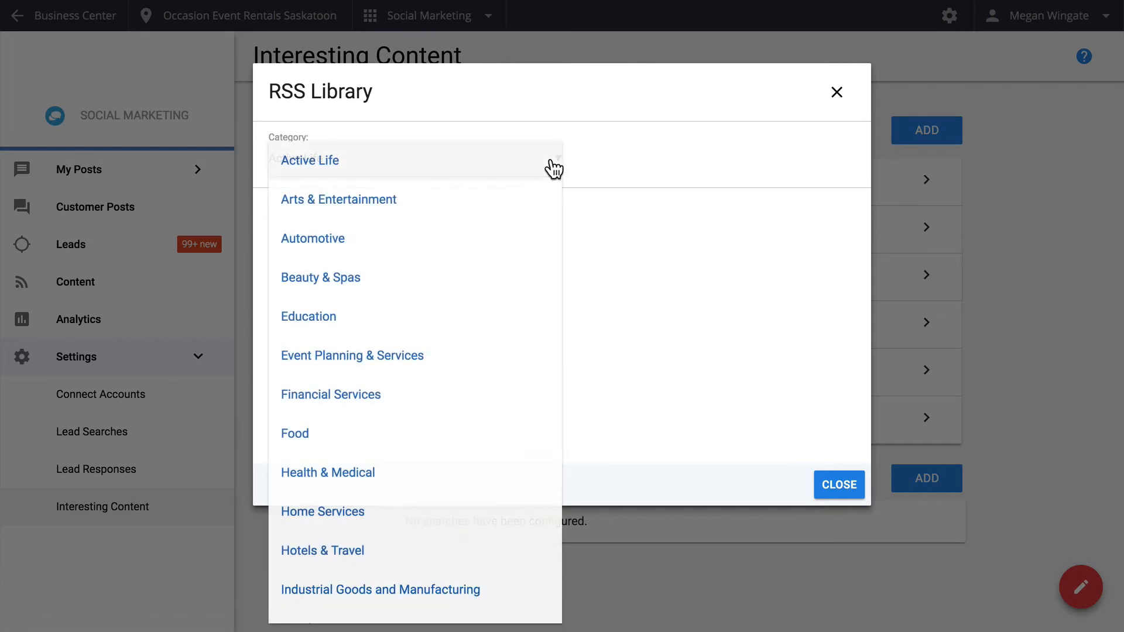
left_click(479, 285)
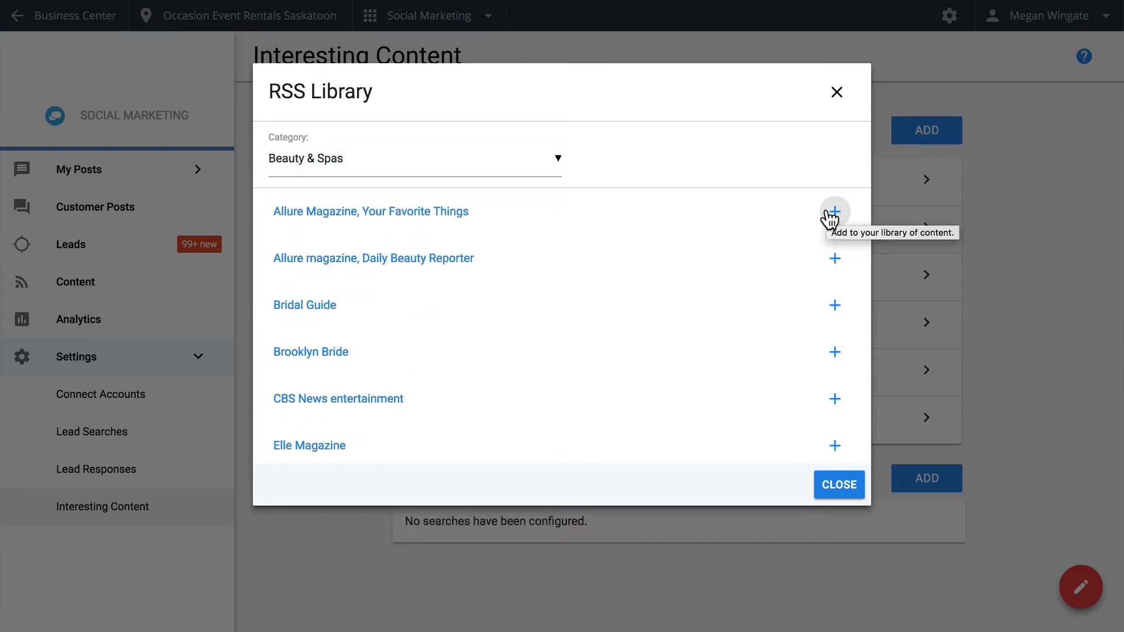
left_click(835, 305)
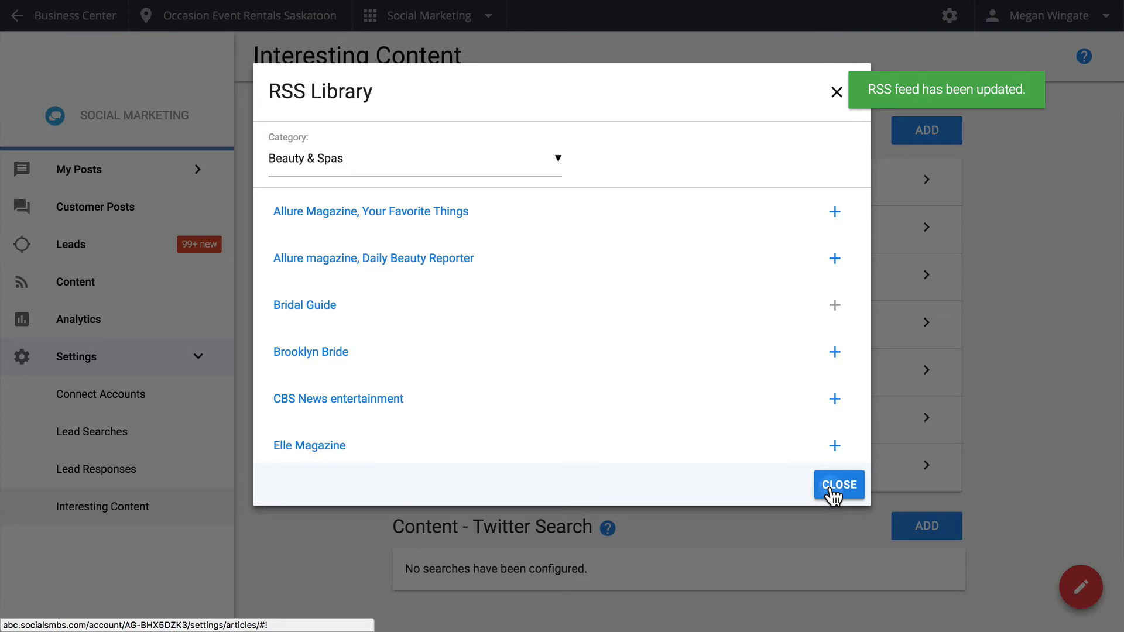
left_click(832, 490)
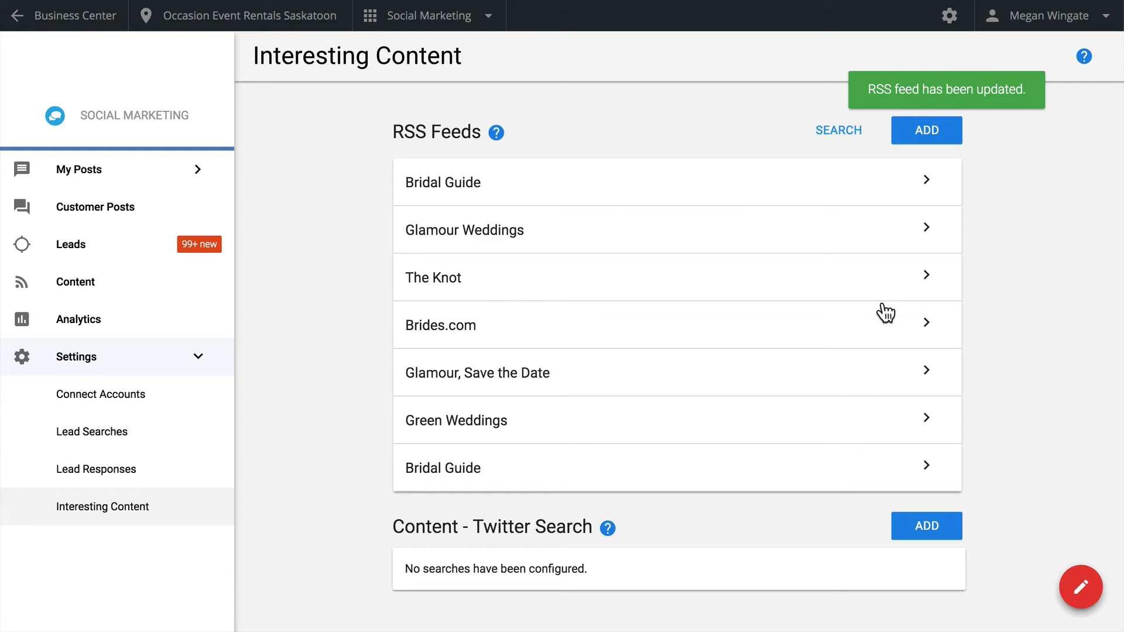
left_click(926, 130)
type("http://feeds.feedburner.com/aw-tips")
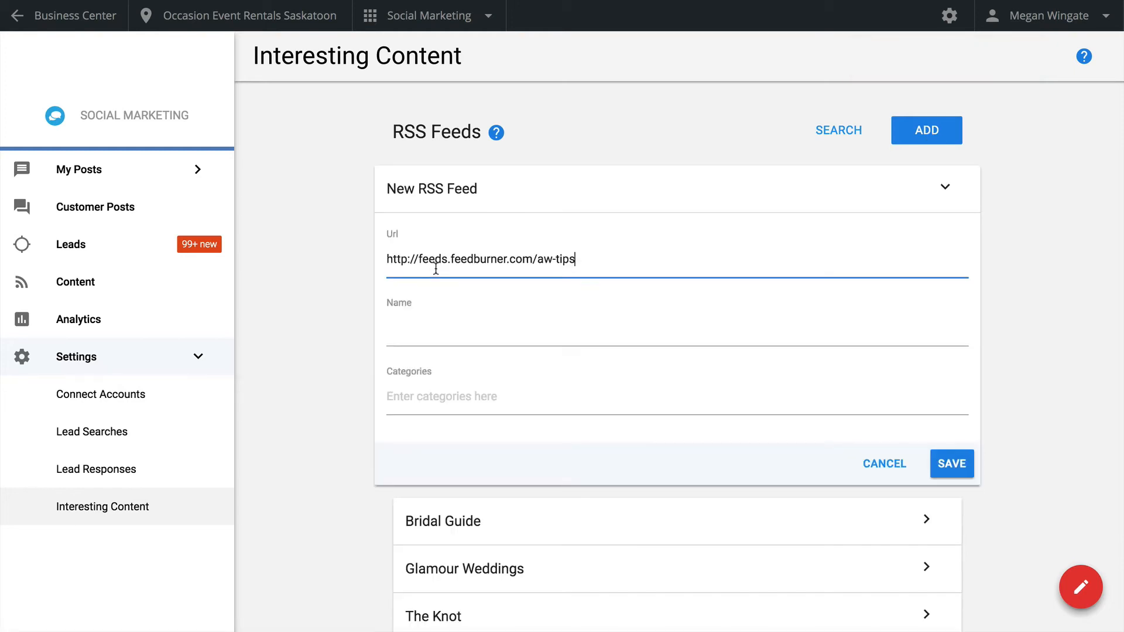
left_click(447, 328)
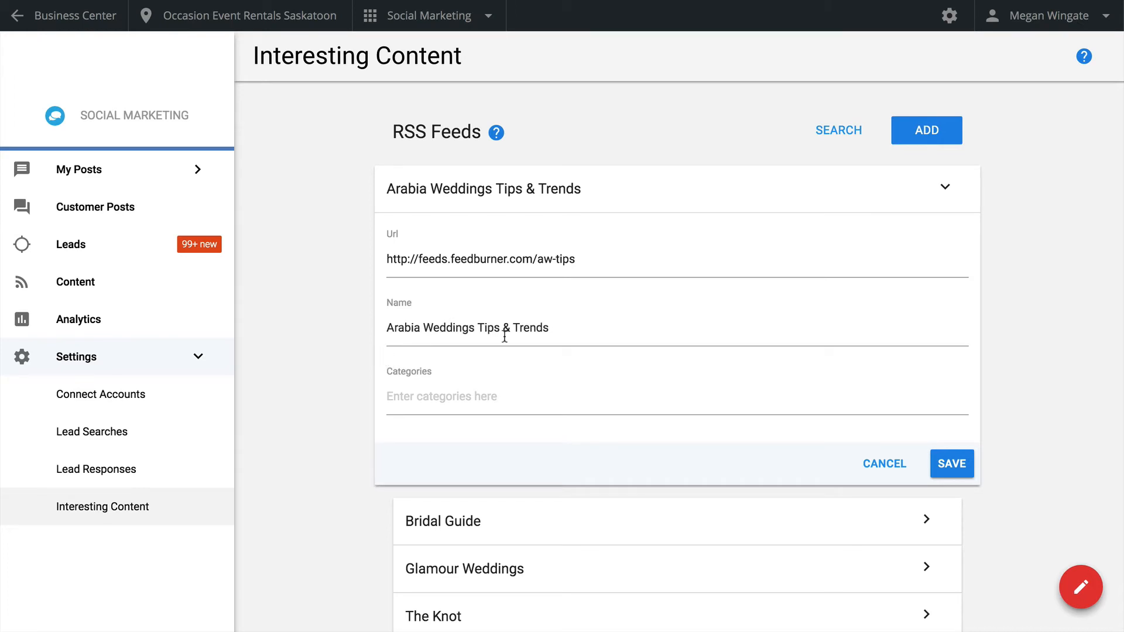
left_click(473, 399)
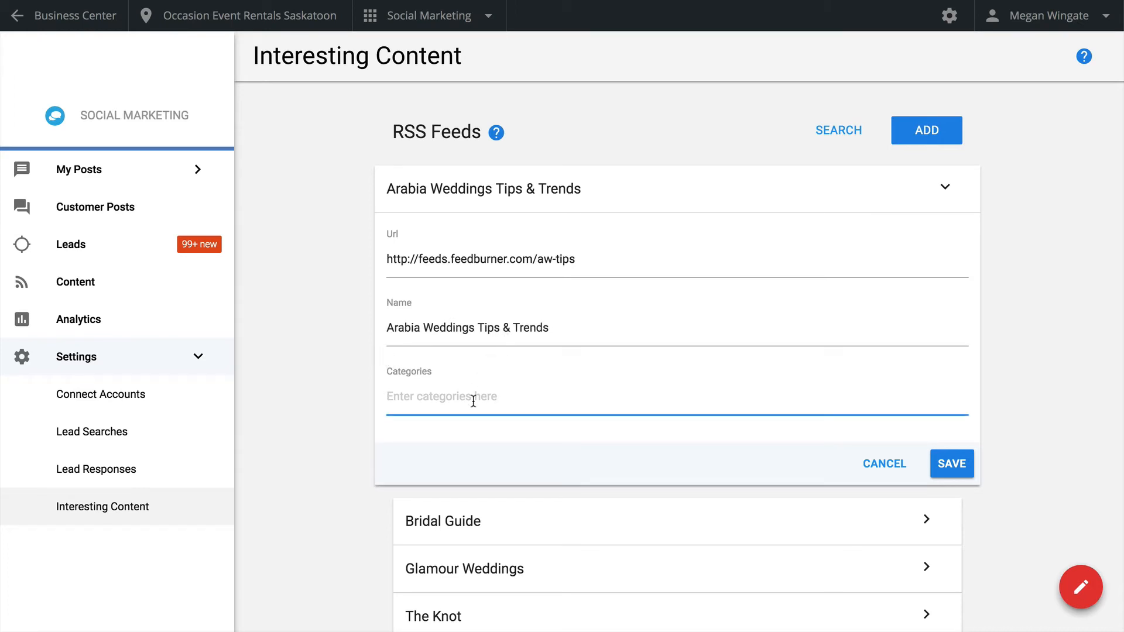
type("Wedding")
key("Return")
left_click(949, 492)
- Start a new Twitter content search and examine its keyword, language and location criteria
scroll(946, 503, "down", 7)
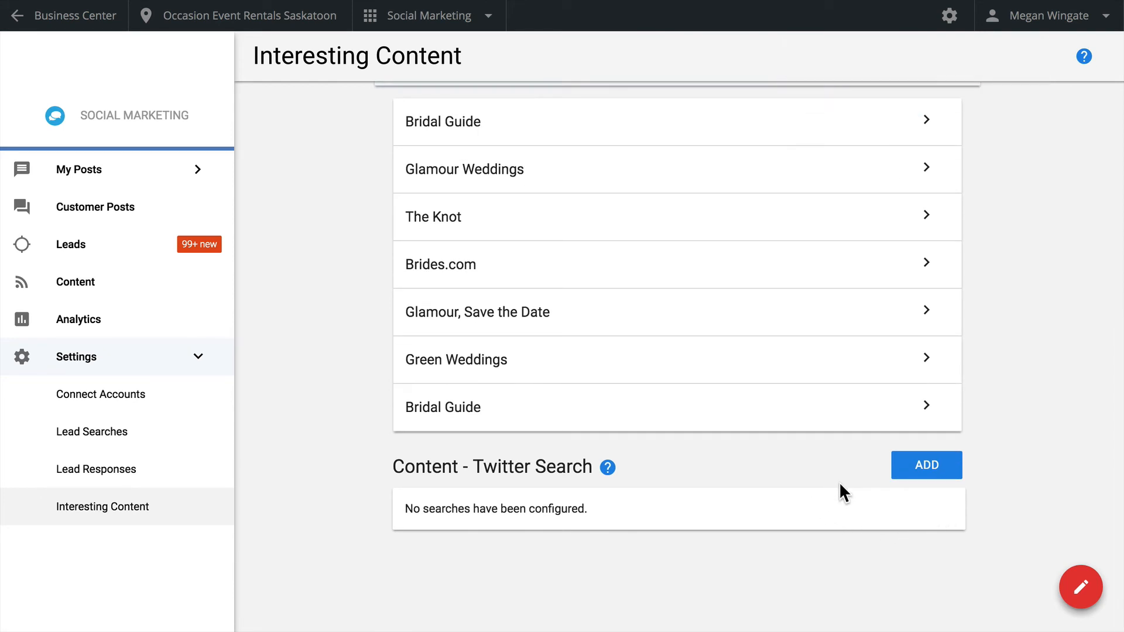
left_click(907, 483)
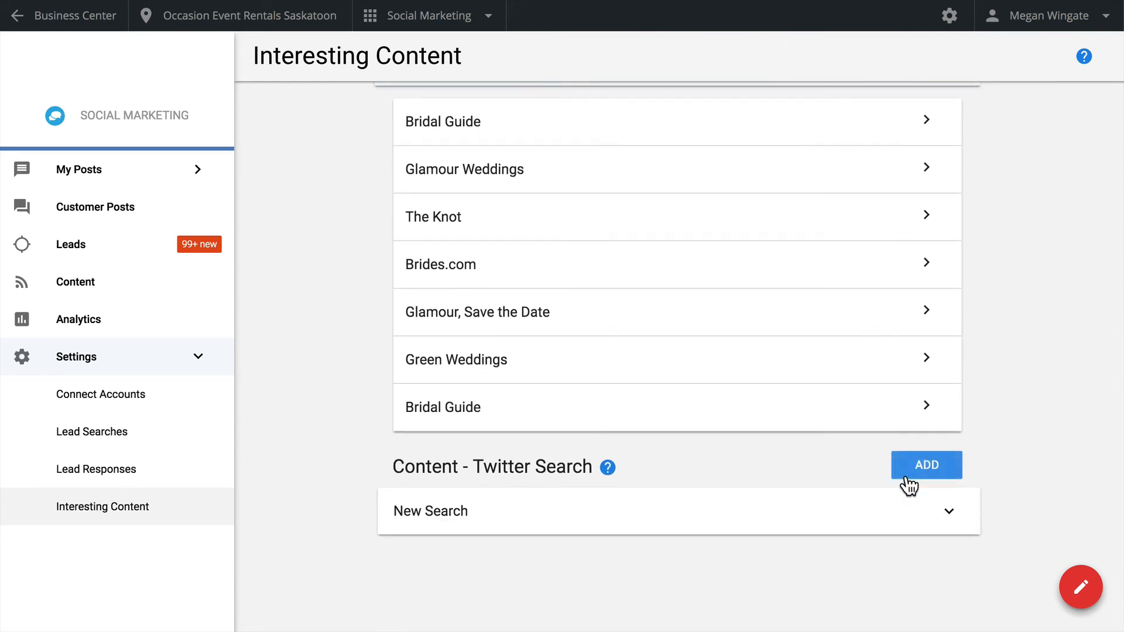
scroll(908, 483, "down", 4)
scroll(904, 474, "down", 4)
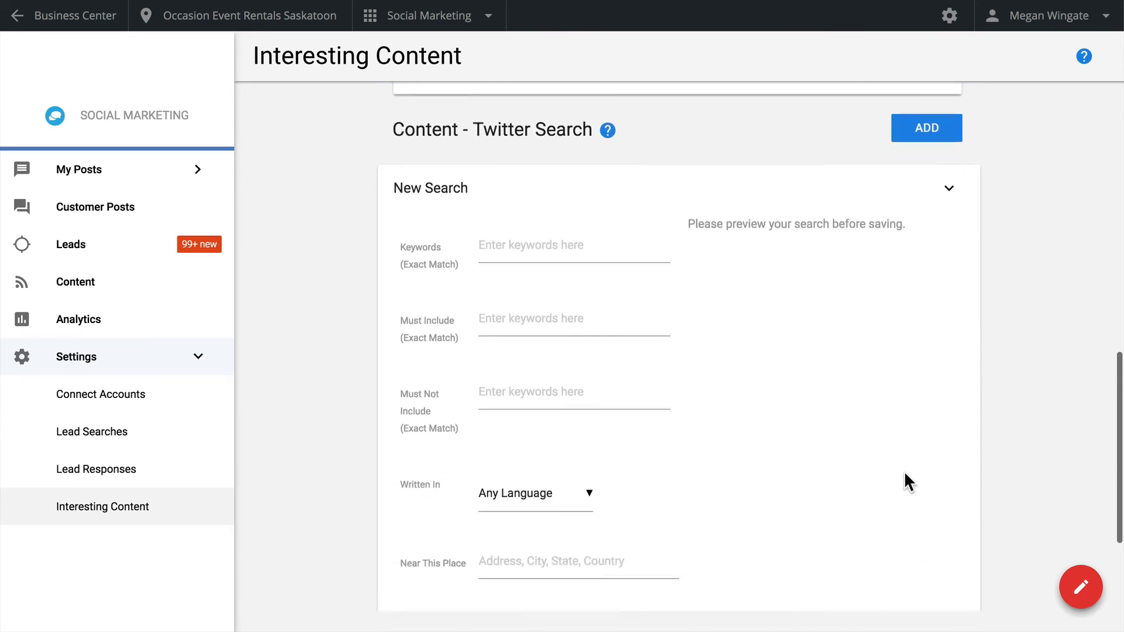
scroll(904, 474, "up", 2)
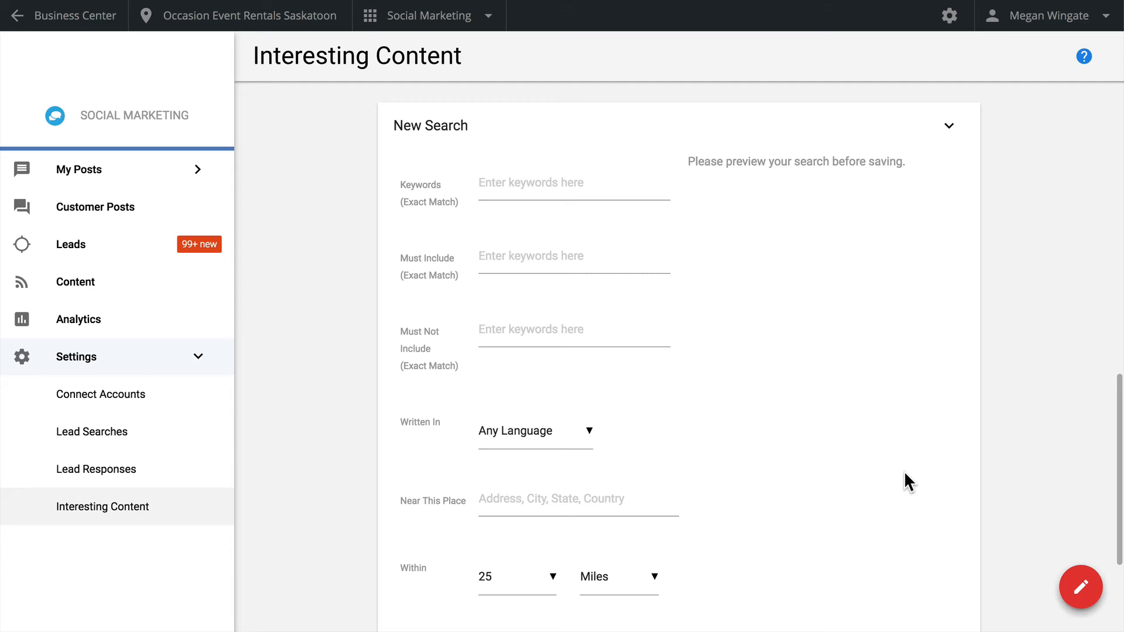
scroll(905, 473, "up", 1)
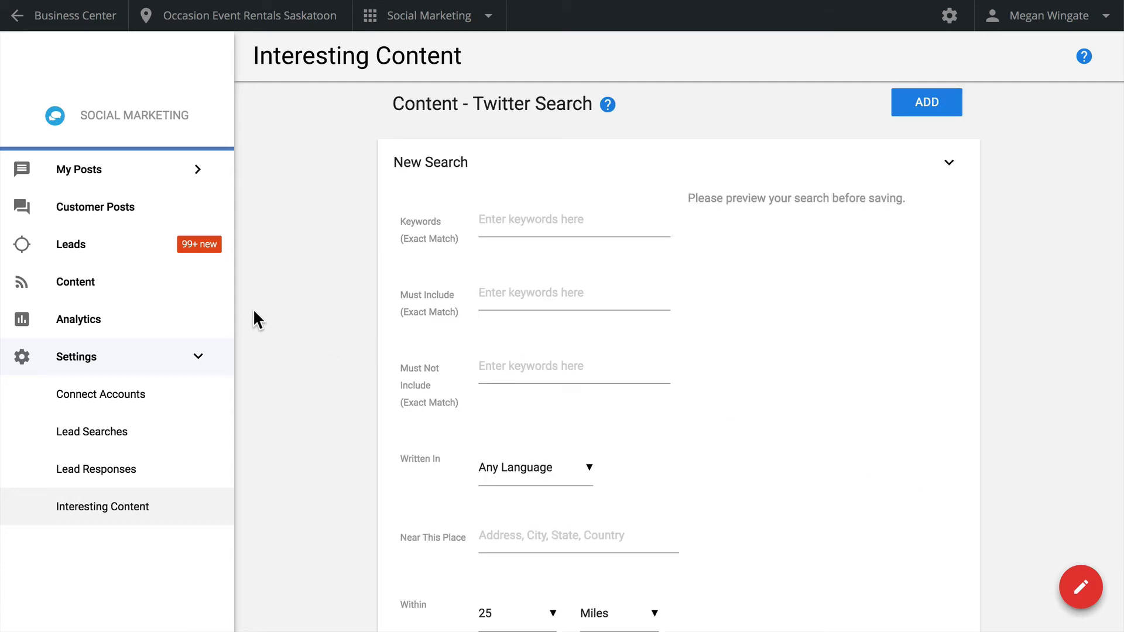
- Filter the content by the Wedding category and preview sharing "5 Beautiful Short Wedding Dresses for 2018" without posting it
left_click(195, 288)
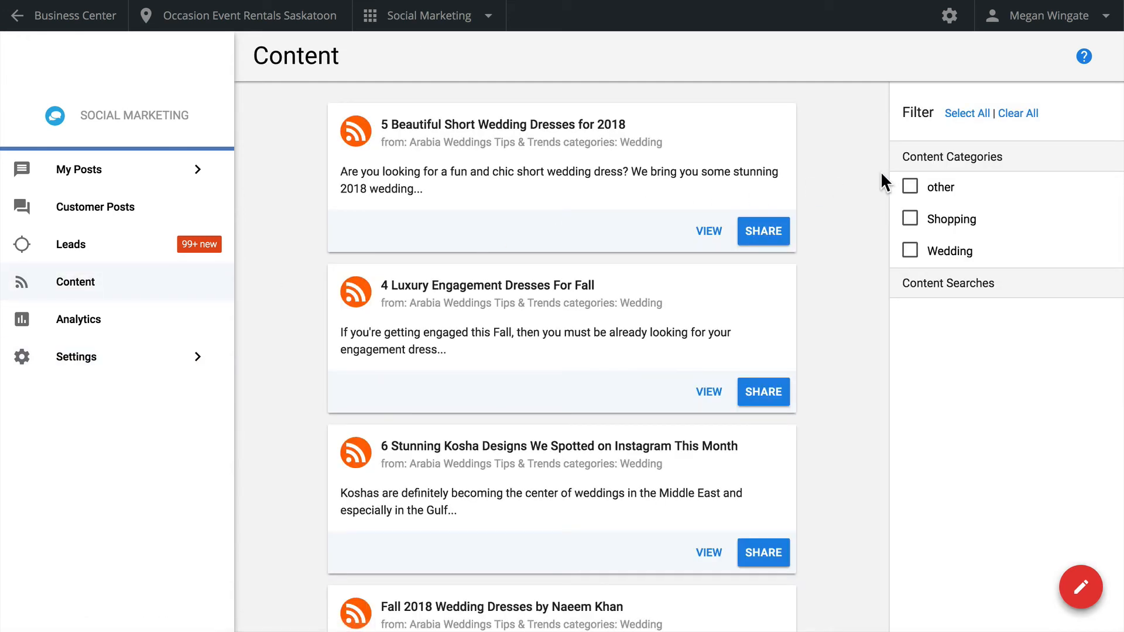
left_click(911, 251)
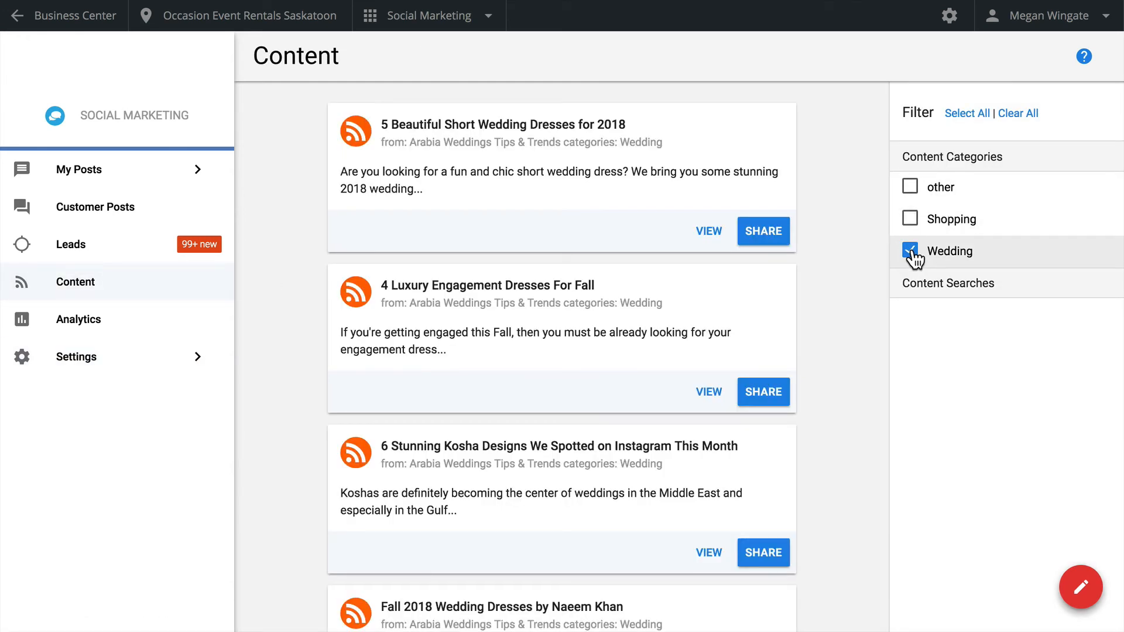
left_click(763, 232)
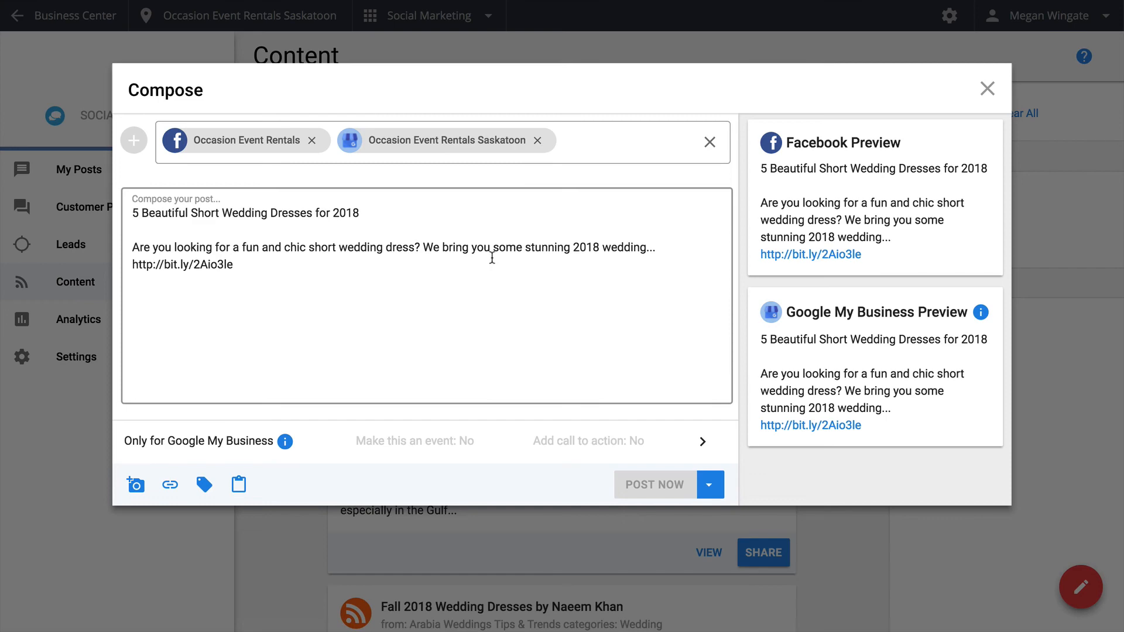
left_click(988, 88)
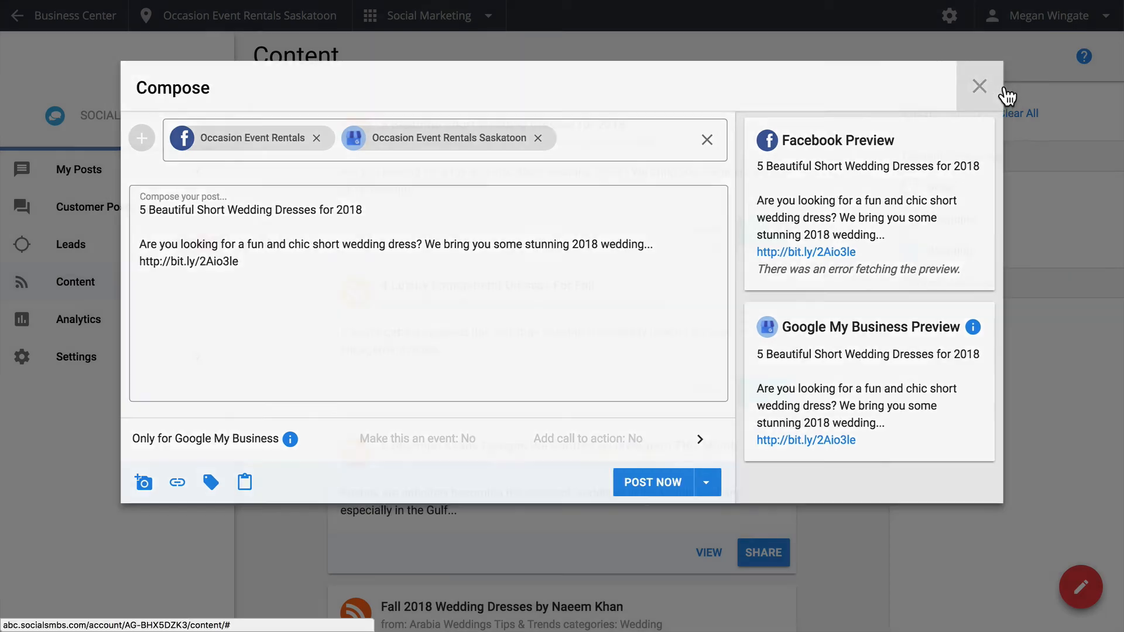
- Open the account's social analytics
left_click(125, 335)
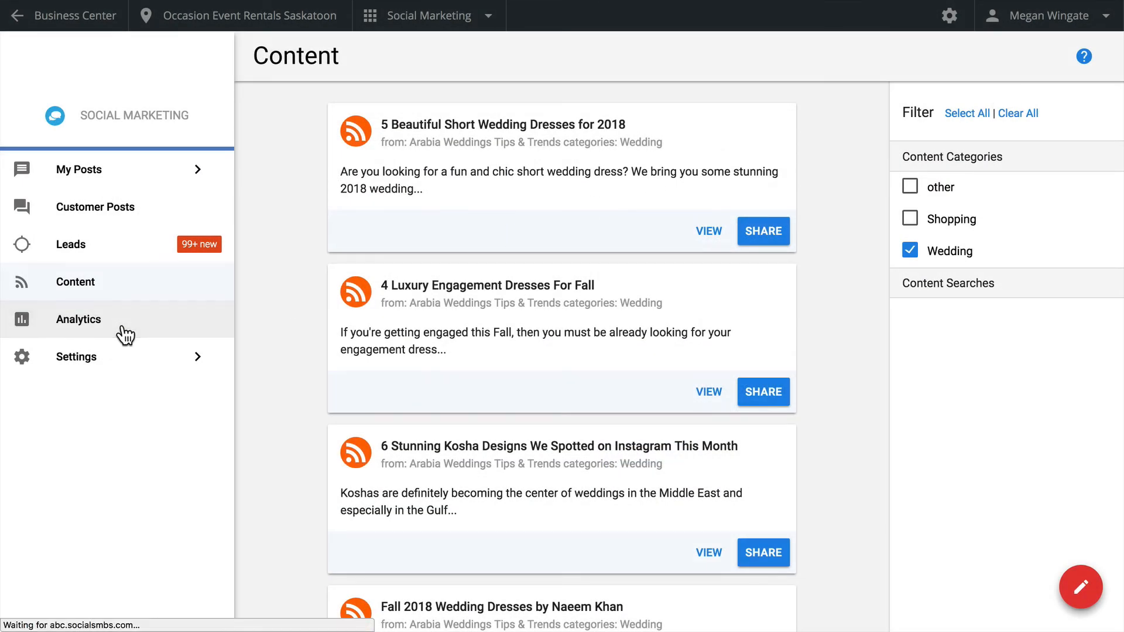